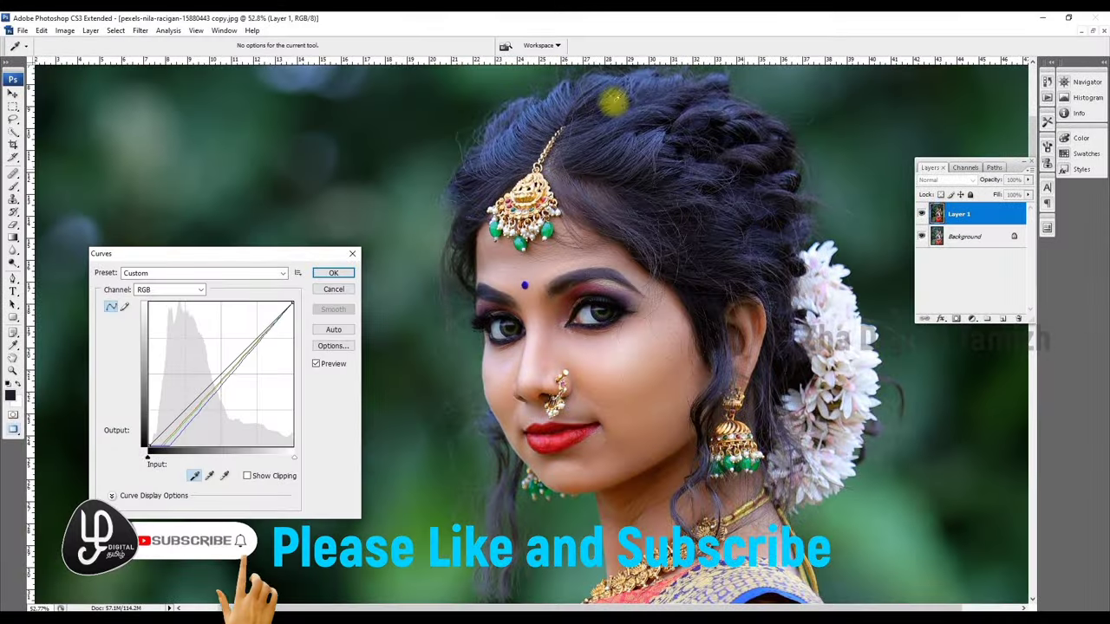
Step: Apply the curve correction to the bridal portrait, then bring the GNP_1428 couple photo forward
click(333, 272)
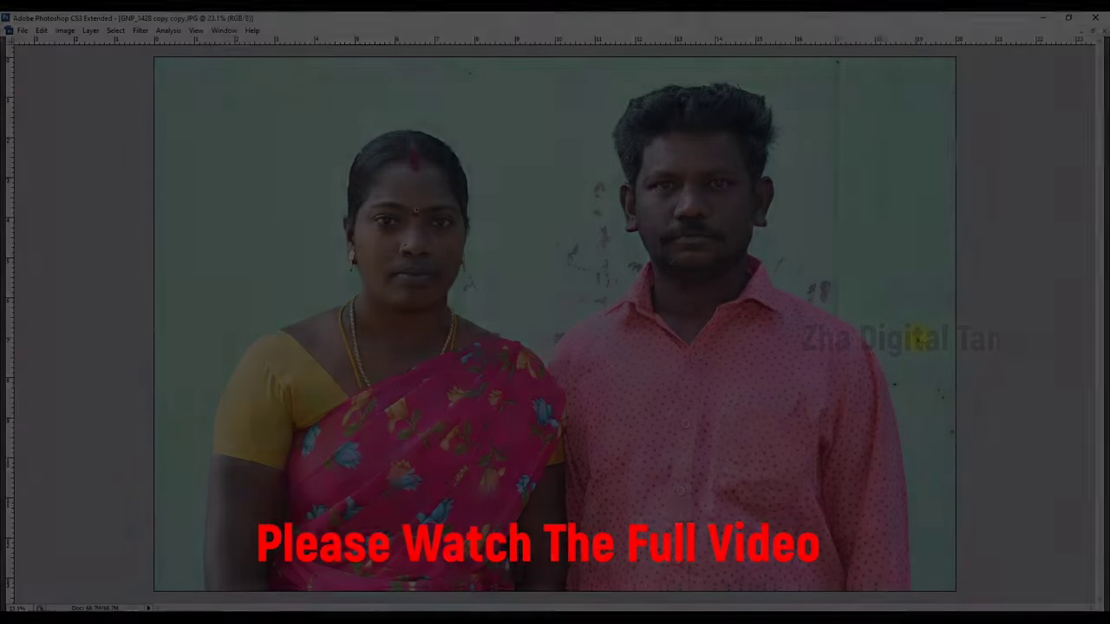
key(ctrl+Tab)
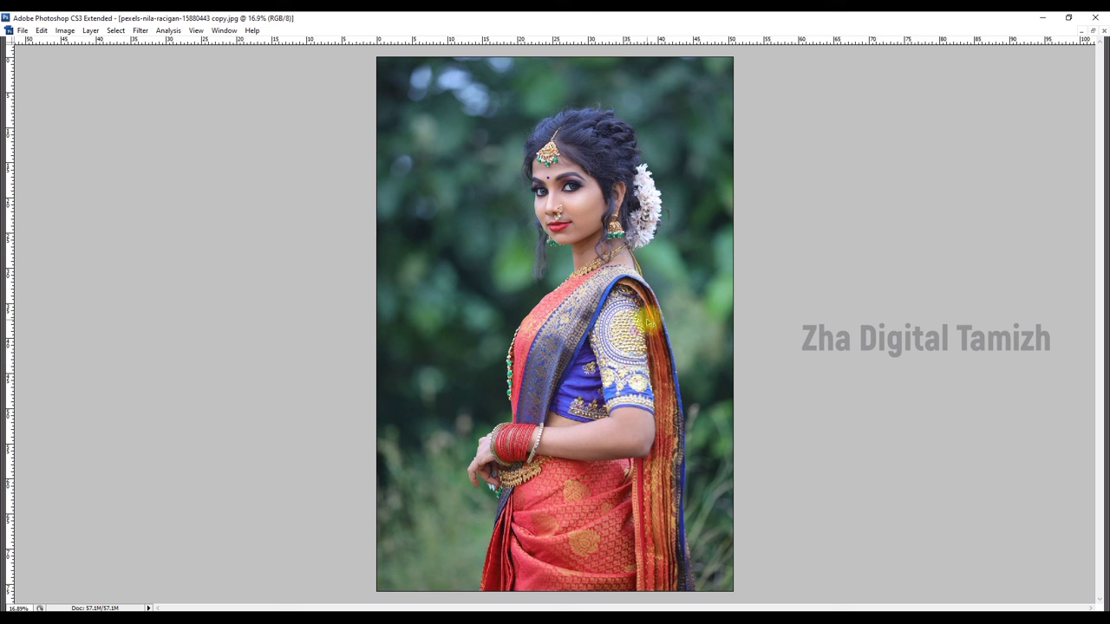
key(ctrl+Tab)
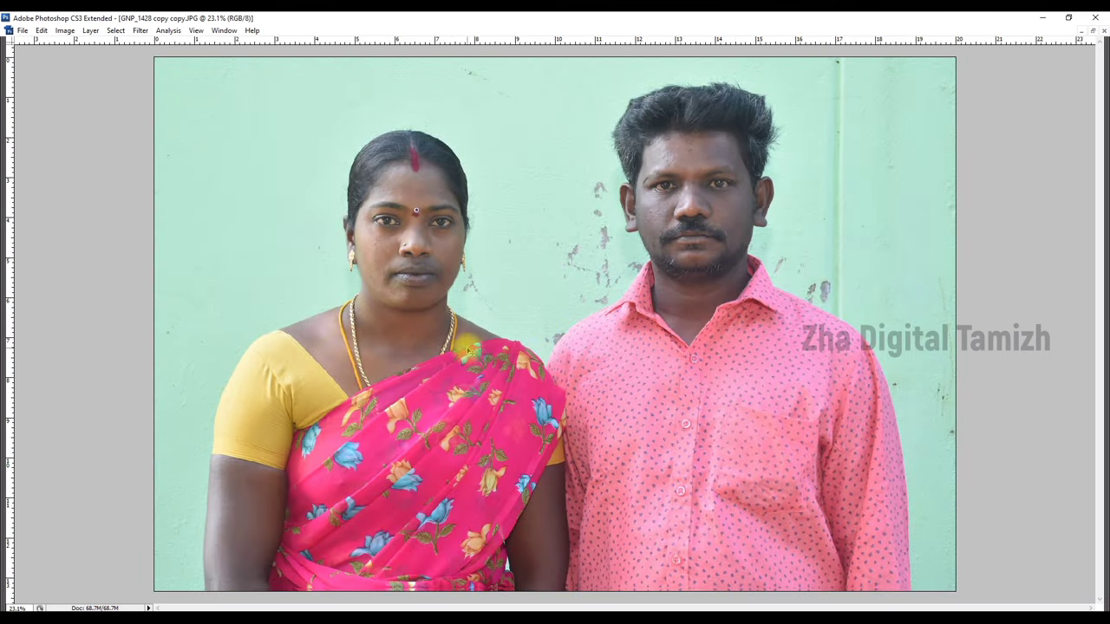
Step: Show the Layers panel and duplicate the couple photo onto Layer 1
key(F7)
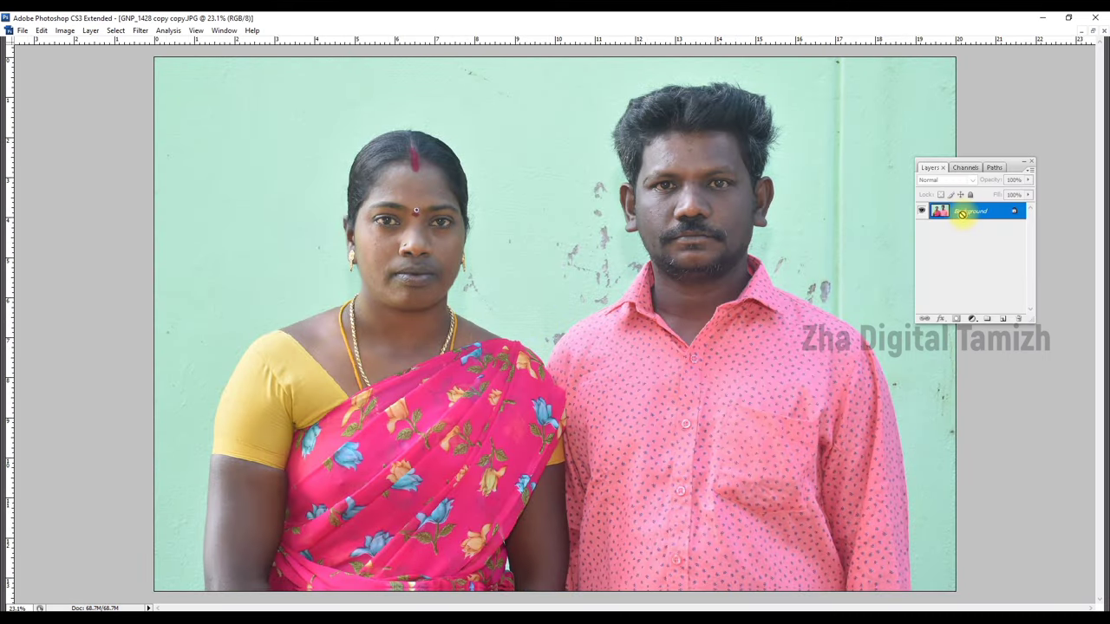
key(ctrl+j)
key(ctrl+t)
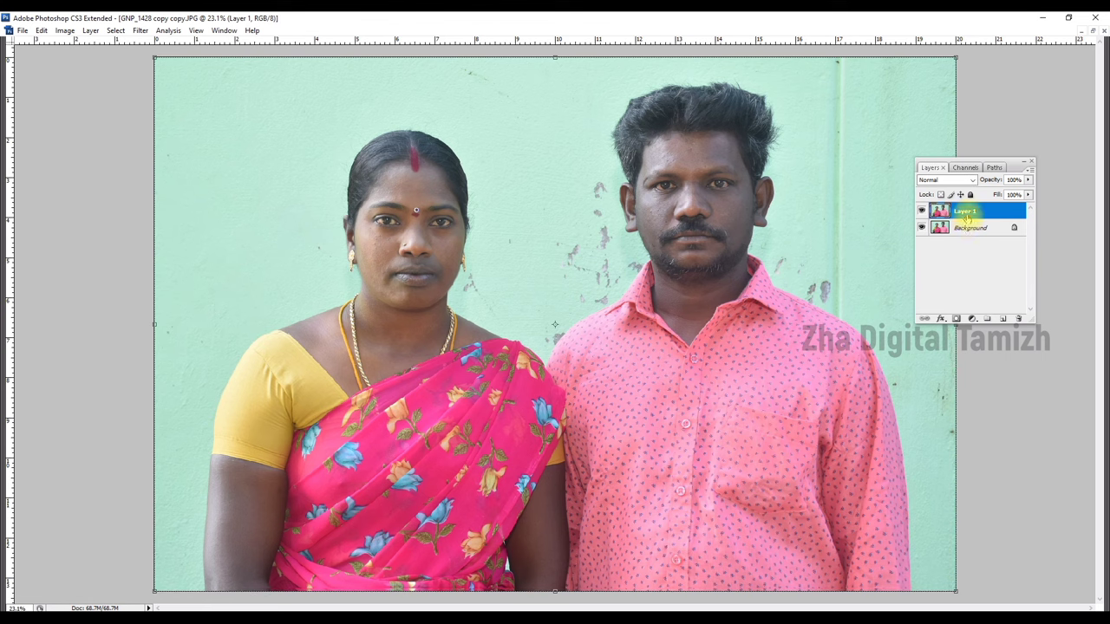
key(Return)
key(Tab)
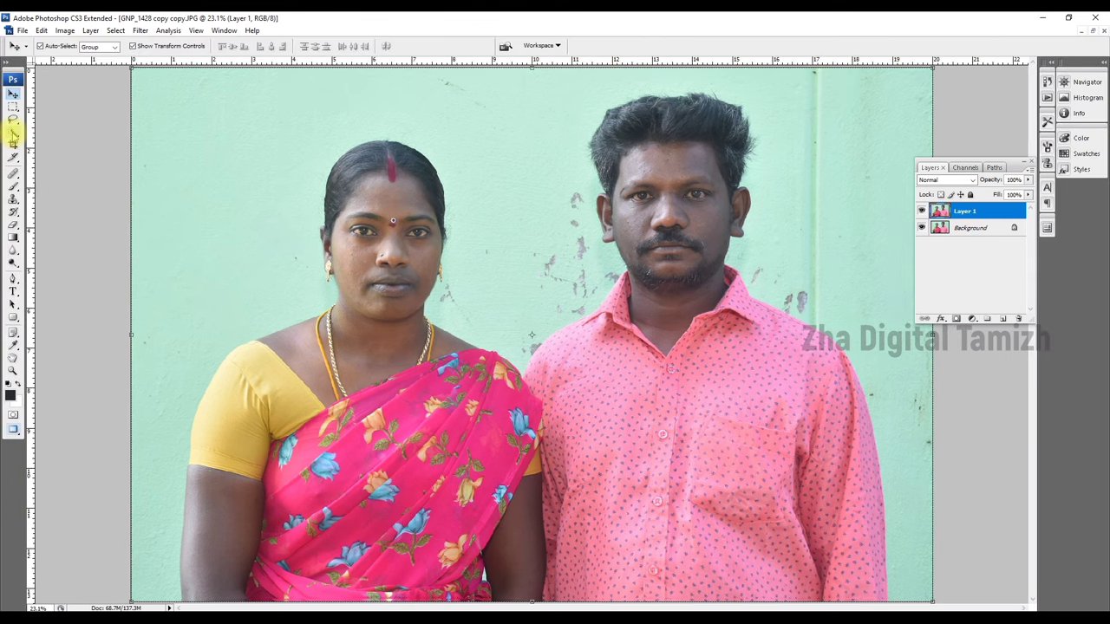
Step: Select the green wall with the Magic Wand and refine it with Quick Selection
right_click(11, 131)
click(40, 141)
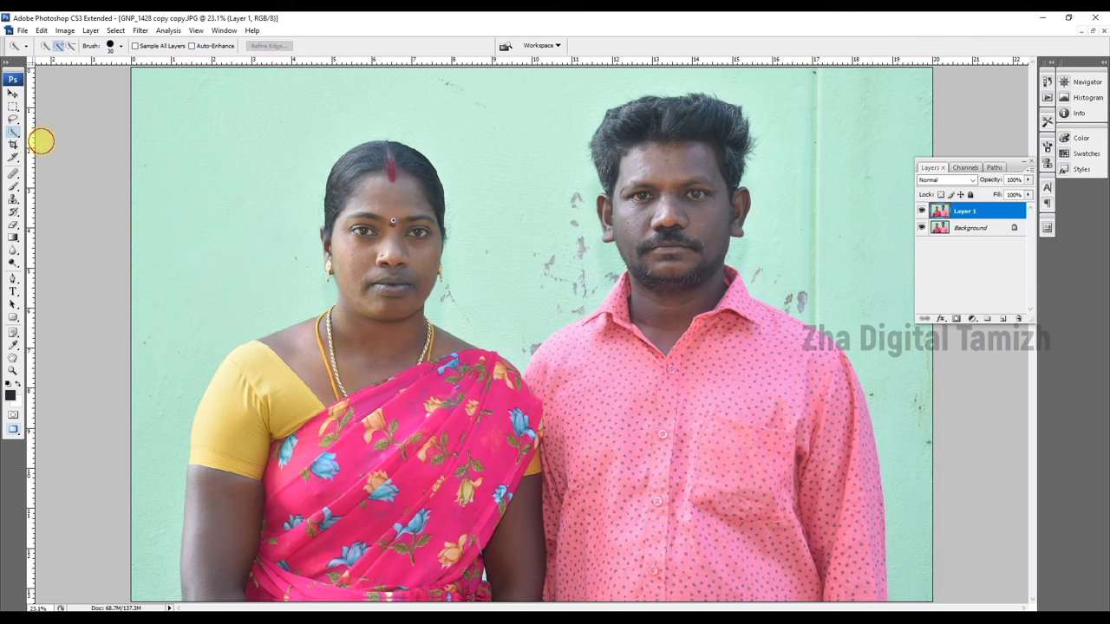
click(176, 224)
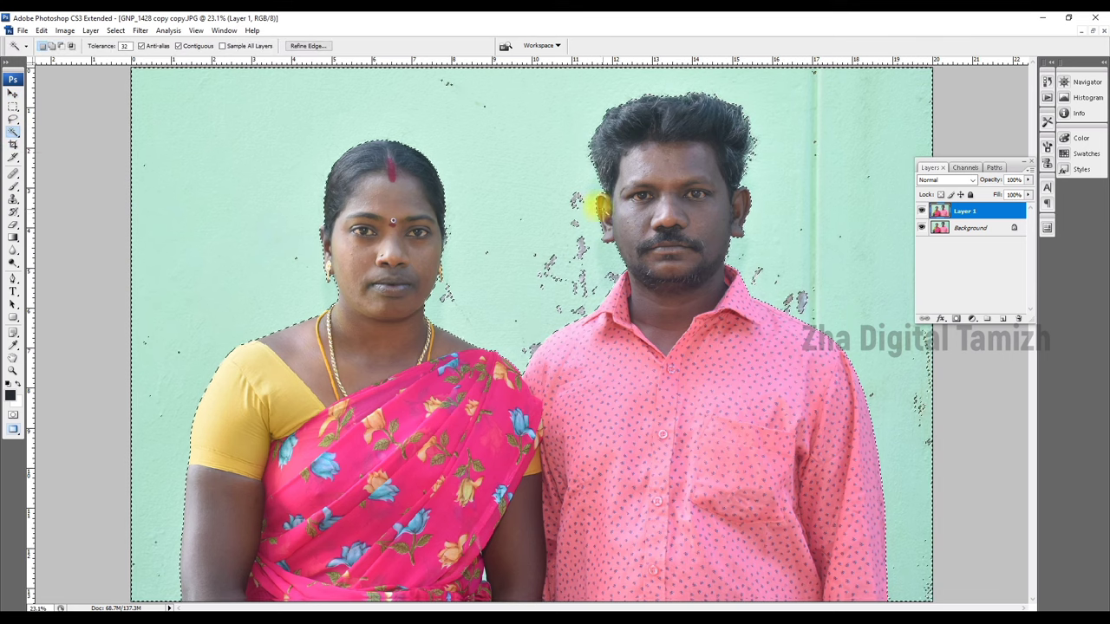
key(ctrl+minus)
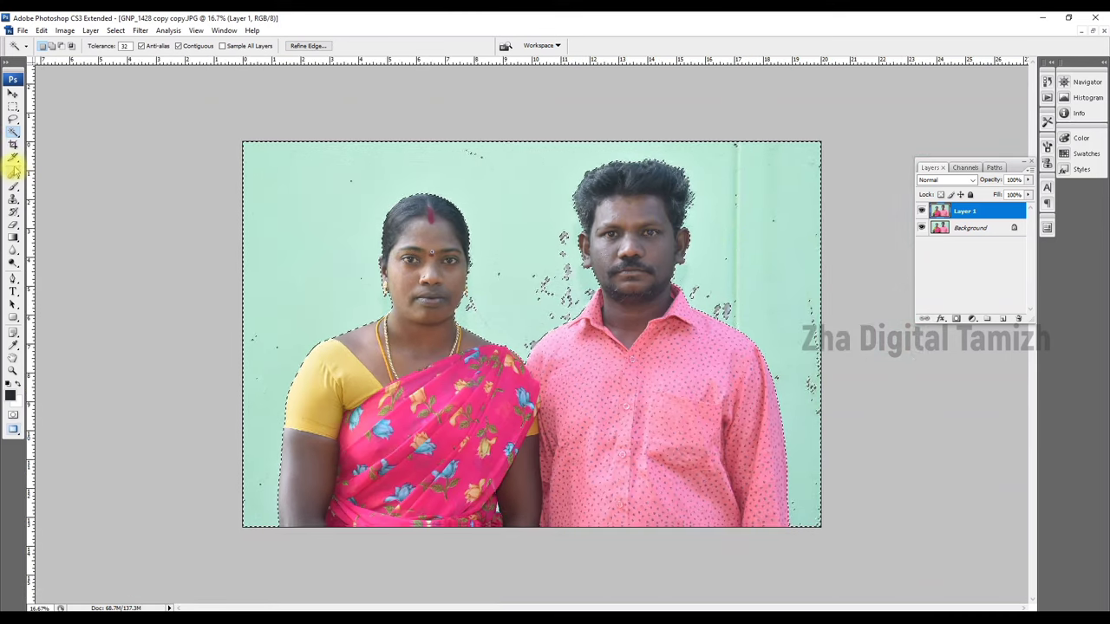
right_click(14, 134)
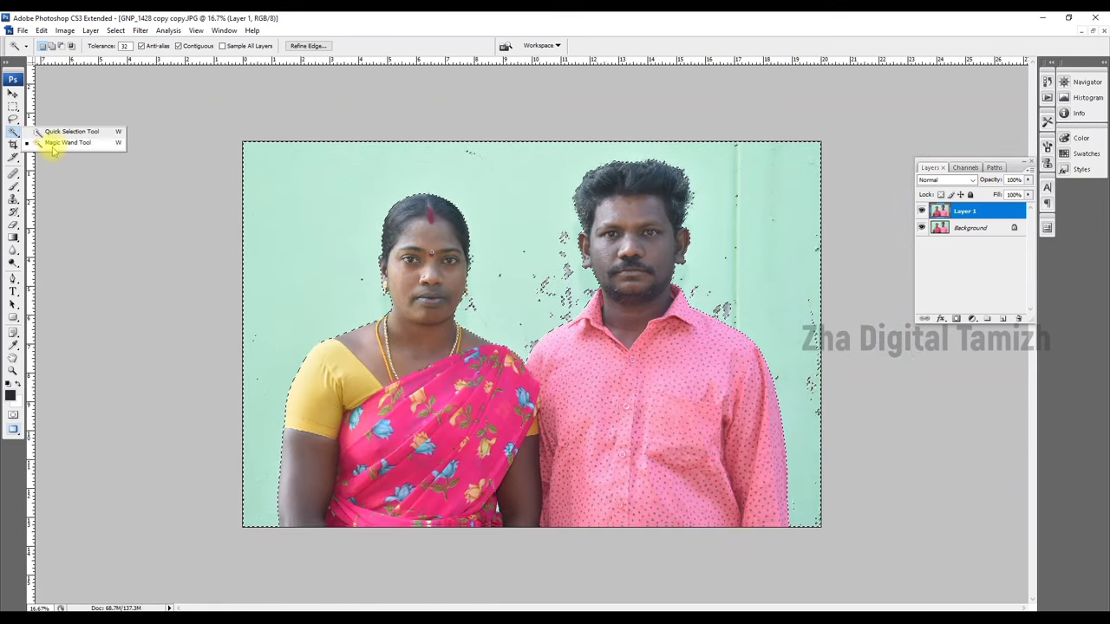
click(65, 132)
click(285, 244)
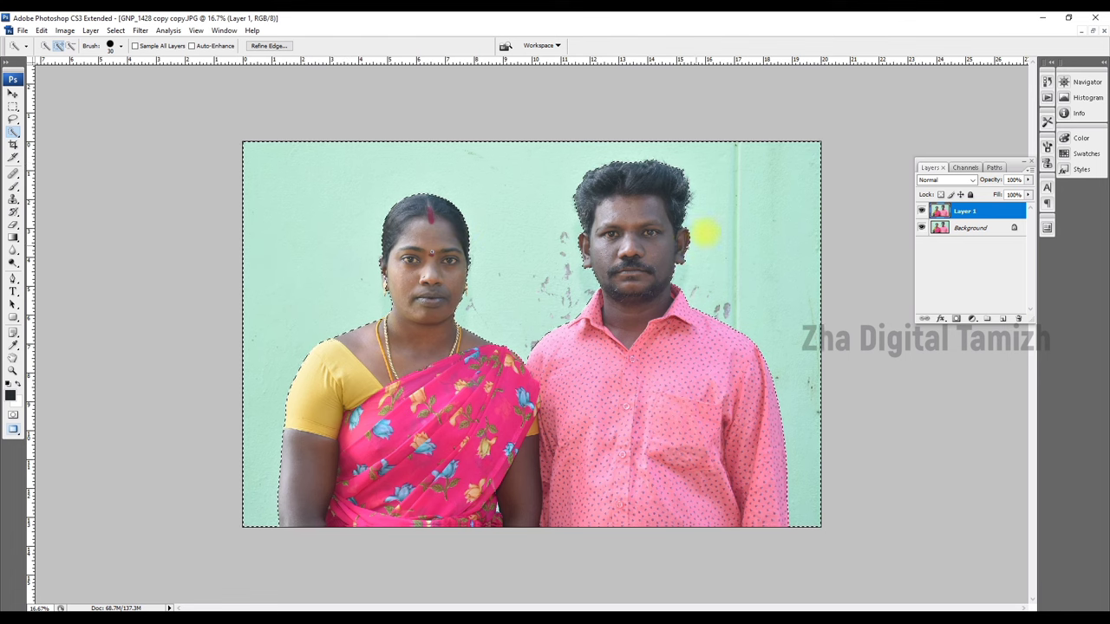
Step: Zoom in on the man's and woman's faces to check the selection edges
drag(569, 179, 666, 300)
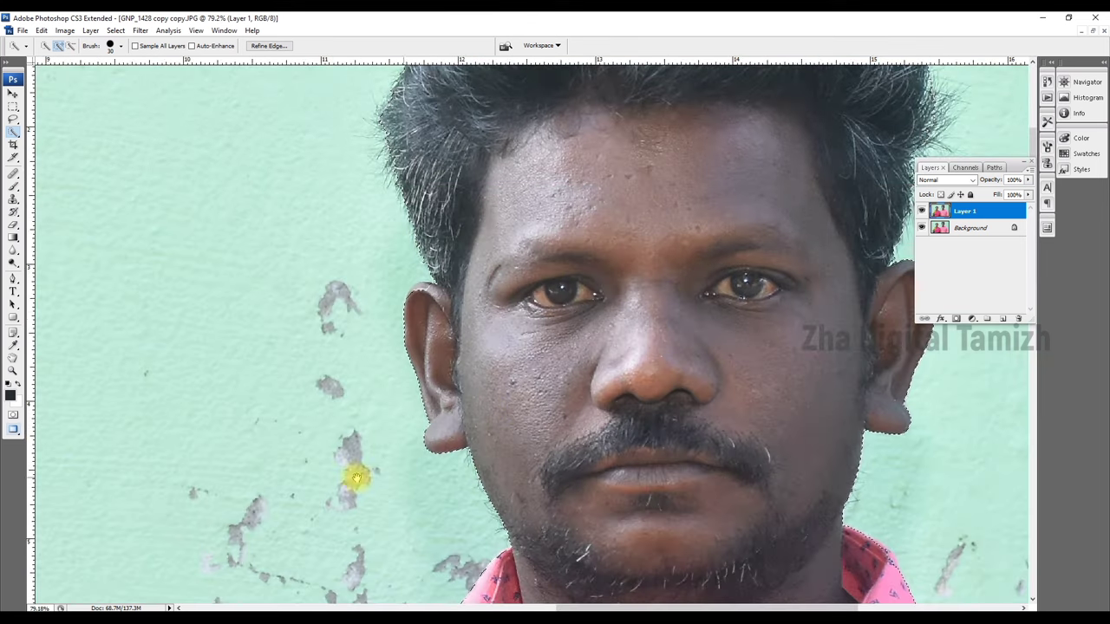
drag(356, 476, 733, 364)
drag(290, 426, 719, 367)
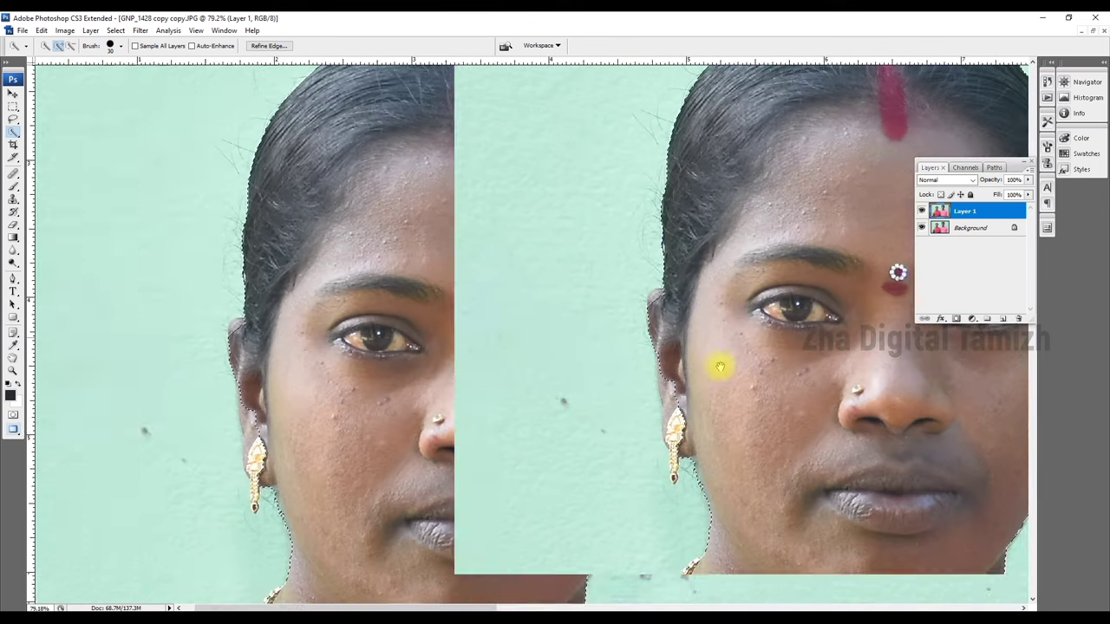
drag(483, 168, 773, 485)
drag(651, 448, 632, 330)
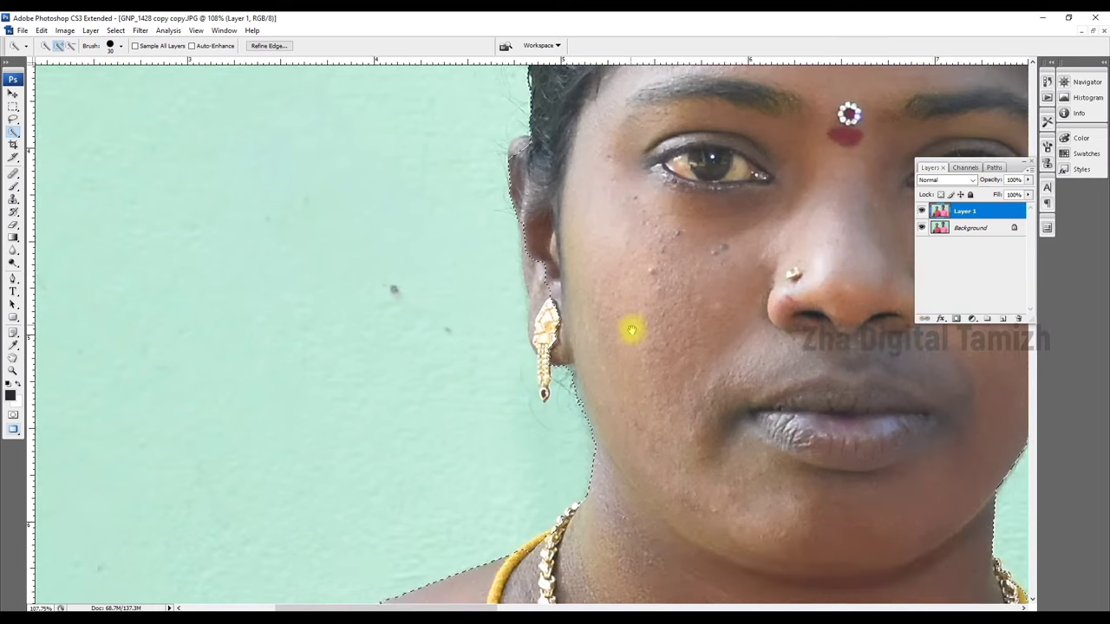
click(13, 186)
Step: Lasso-trim the wall selection around the woman's ear and earring, then fit the photo on screen
click(13, 118)
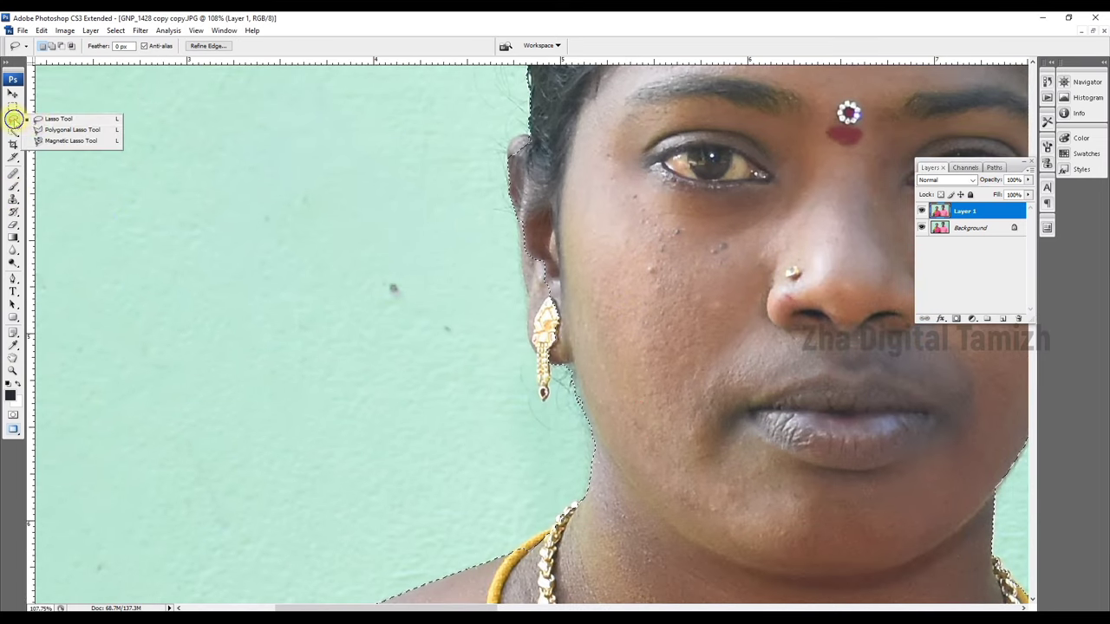
click(52, 119)
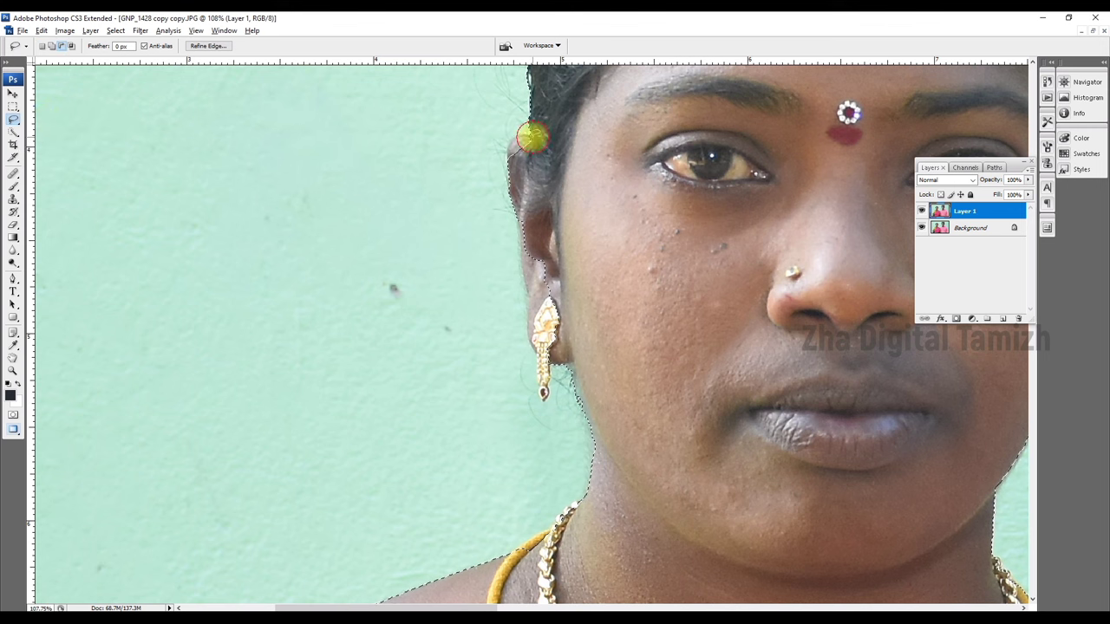
scroll(521, 444, up, 2)
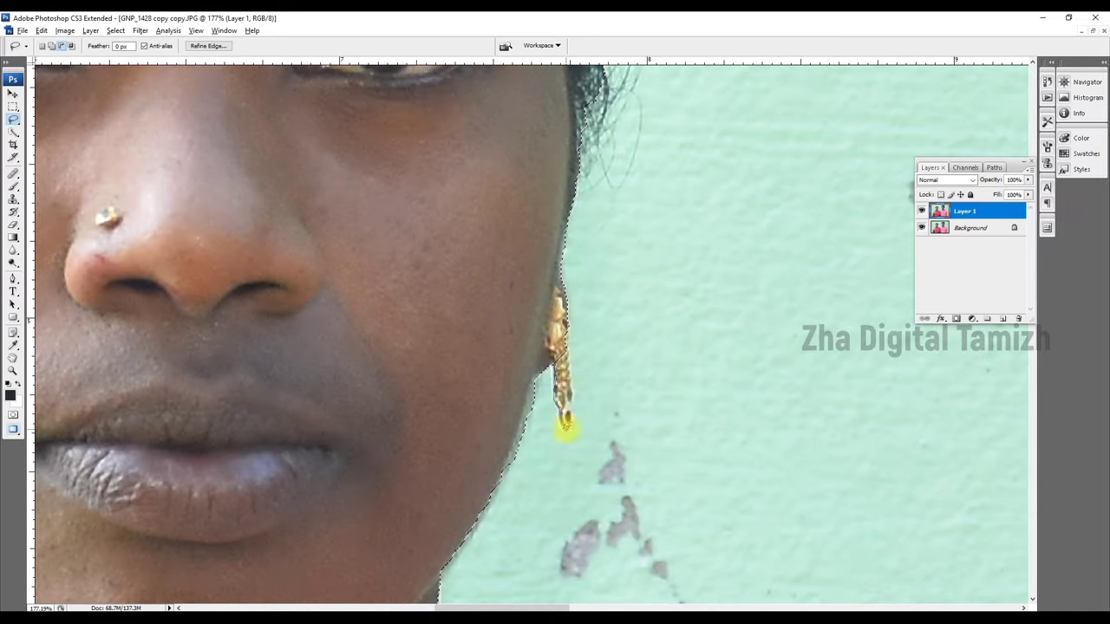
key(ctrl+0)
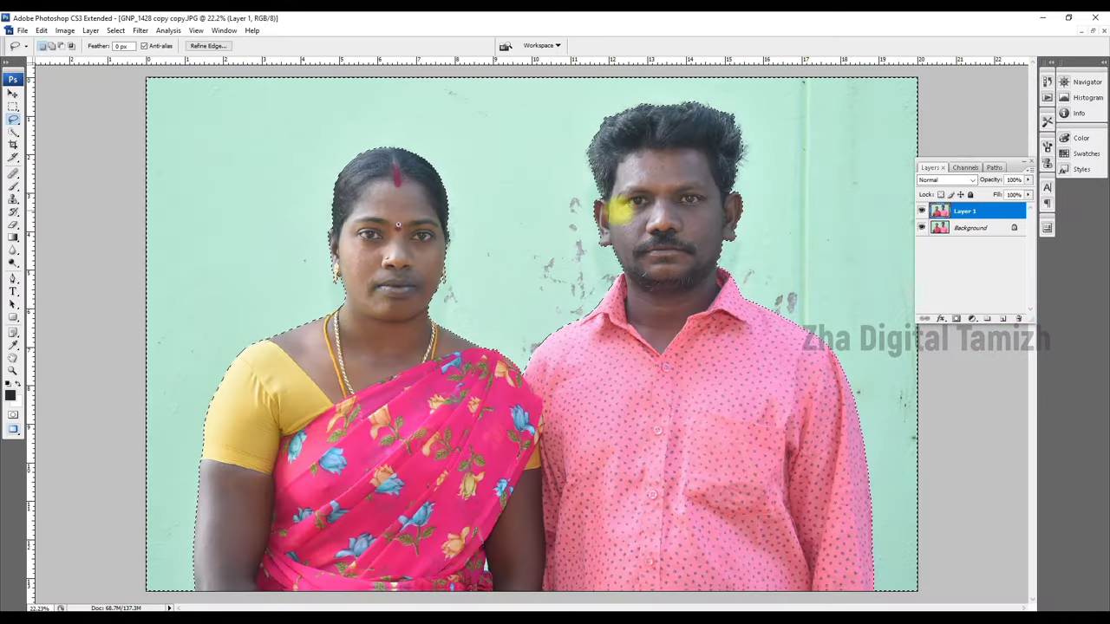
Step: Clone-stamp away the dark marks, right-side light streak and shoulder spot using clean wall samples
right_click(14, 199)
click(70, 199)
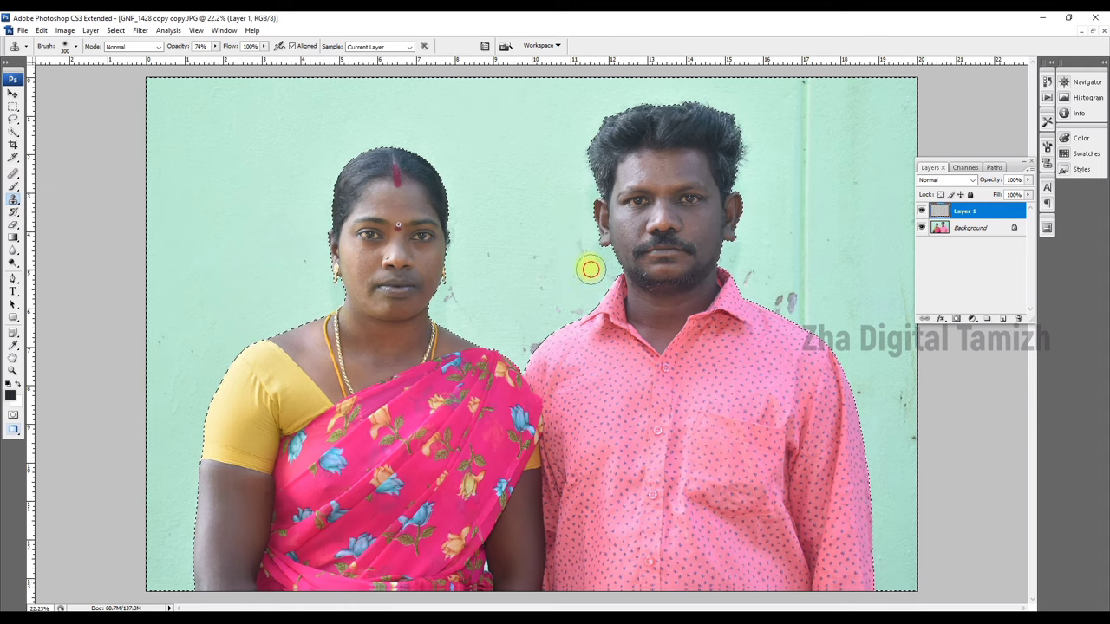
click(454, 291)
alt+click(279, 277)
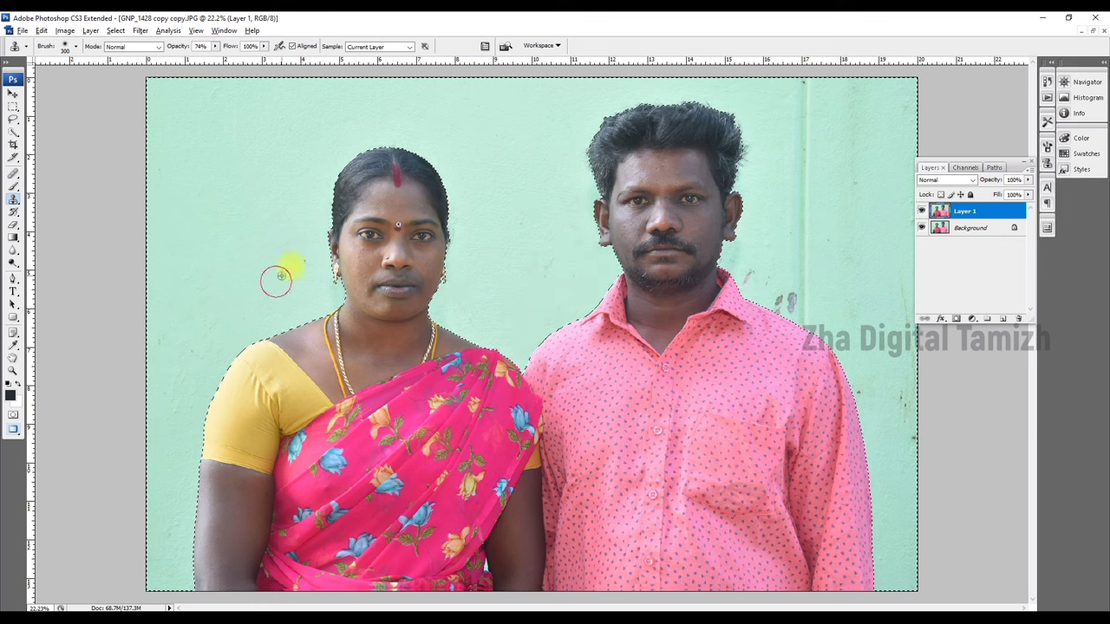
alt+click(844, 110)
drag(805, 95, 807, 240)
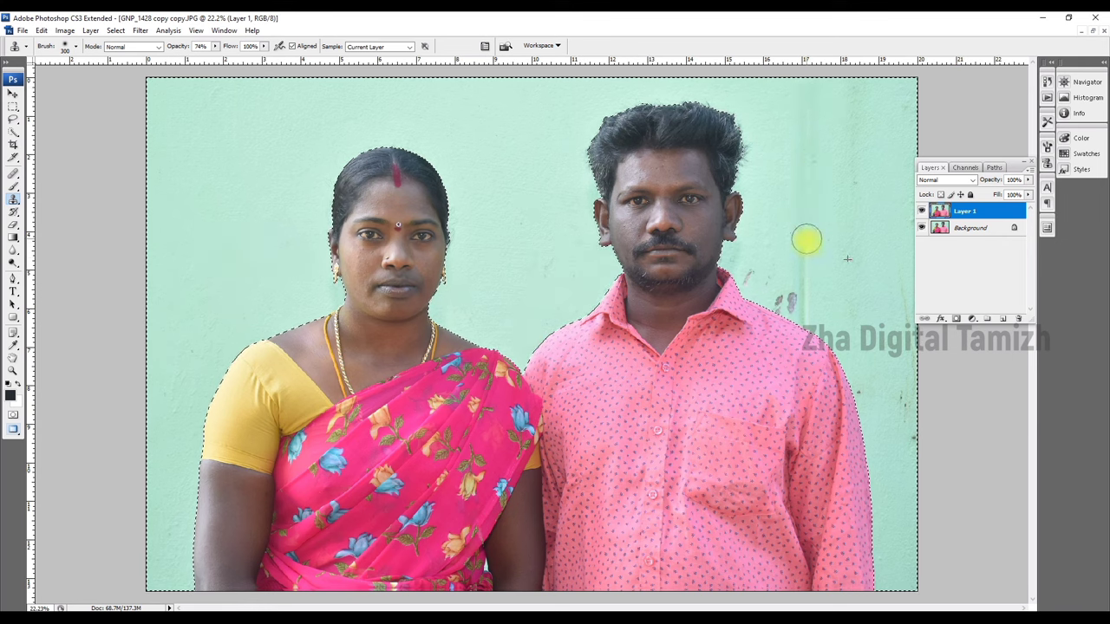
mouse_move(806, 305)
mouse_down()
mouse_move(780, 181)
mouse_move(863, 84)
mouse_up()
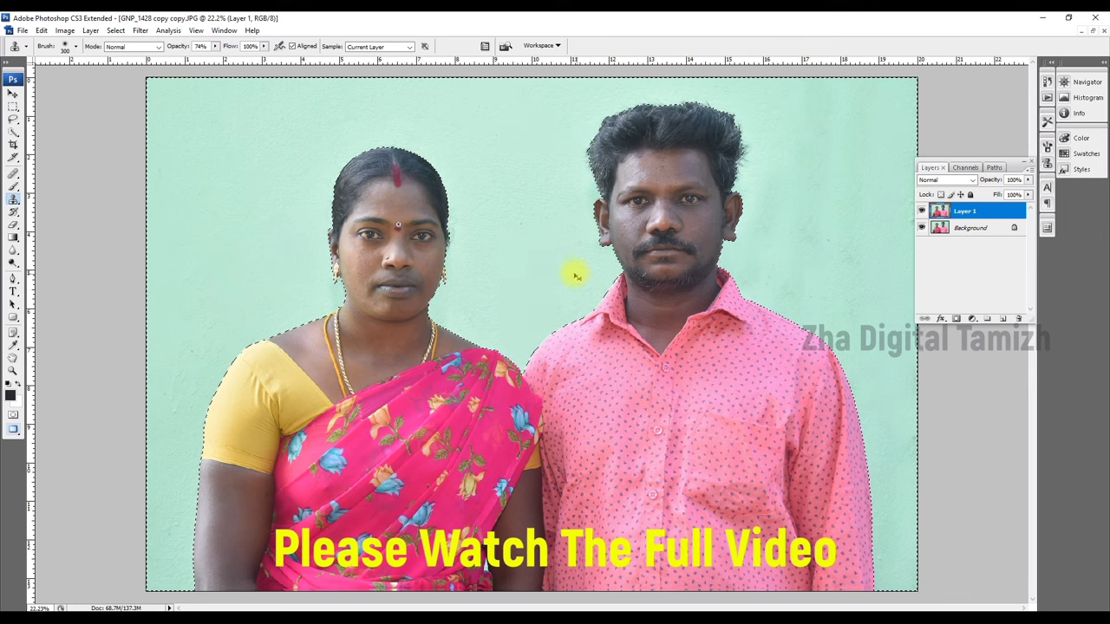
Step: Darken the selected wall with a lowered Curves midpoint, then deselect
key(ctrl+m)
drag(533, 318, 483, 290)
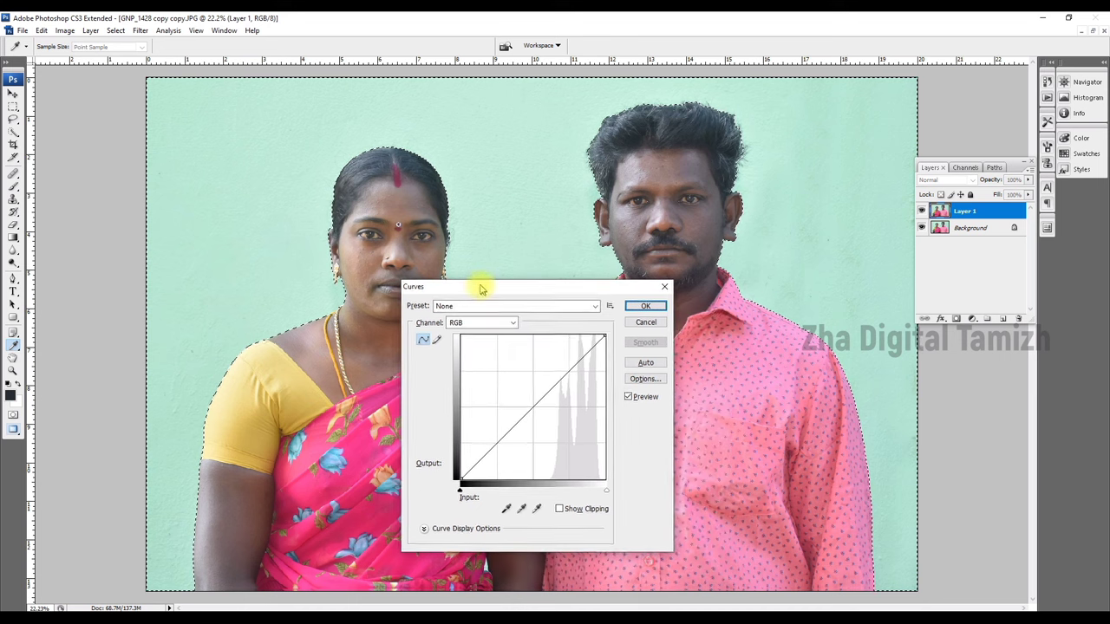
drag(518, 422, 528, 439)
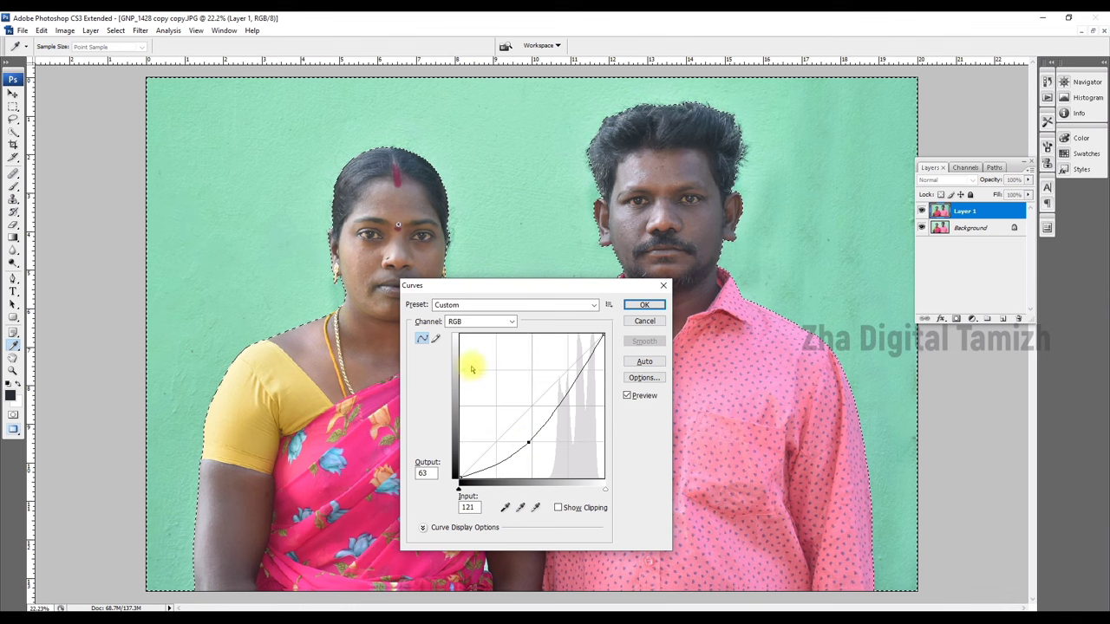
click(644, 304)
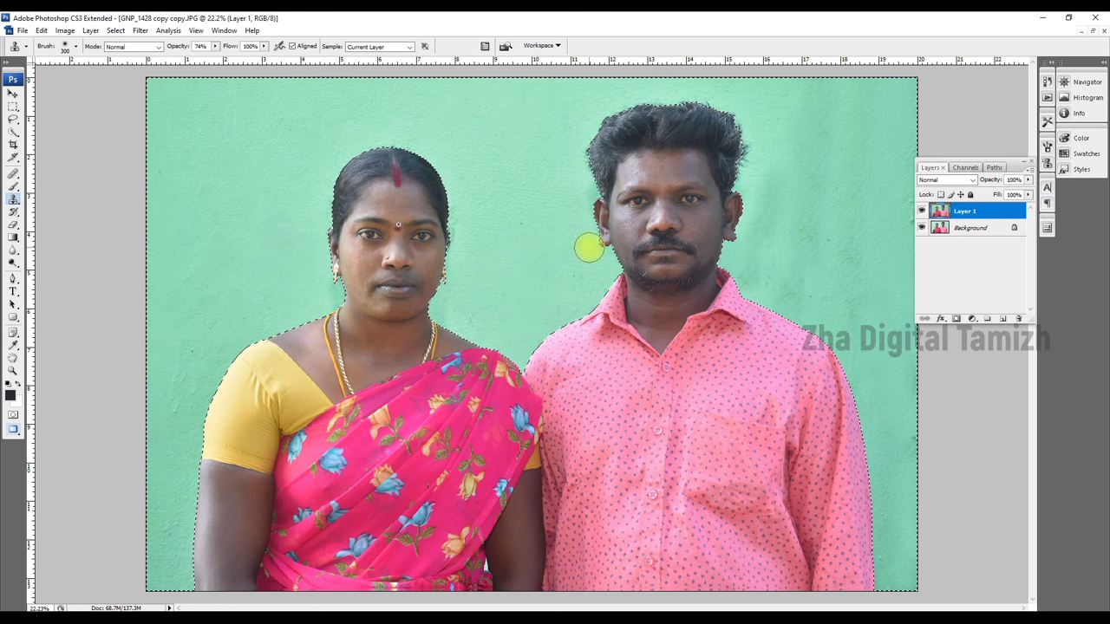
key(ctrl+d)
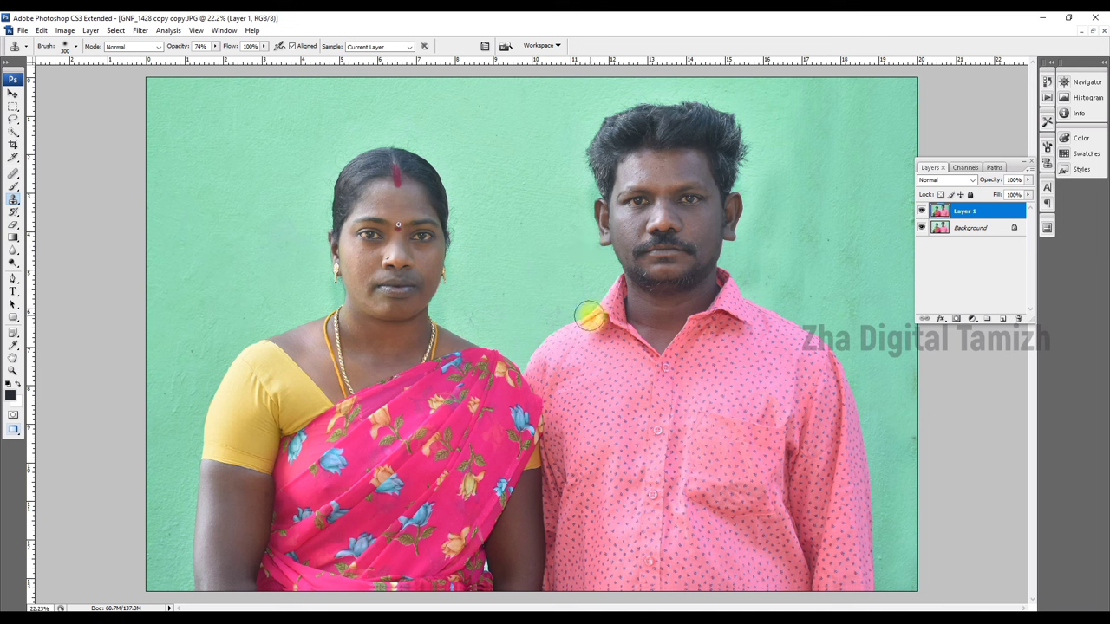
Step: Apply Curves to Layer 1 with the black point at Input 23 and slightly lifted midtones
key(v)
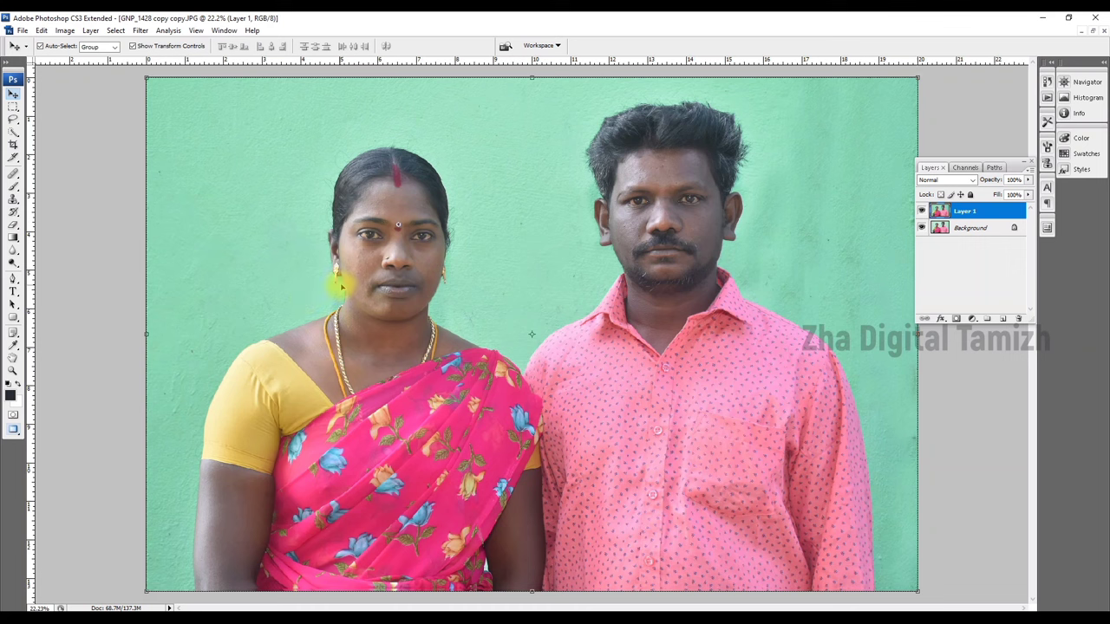
key(ctrl+m)
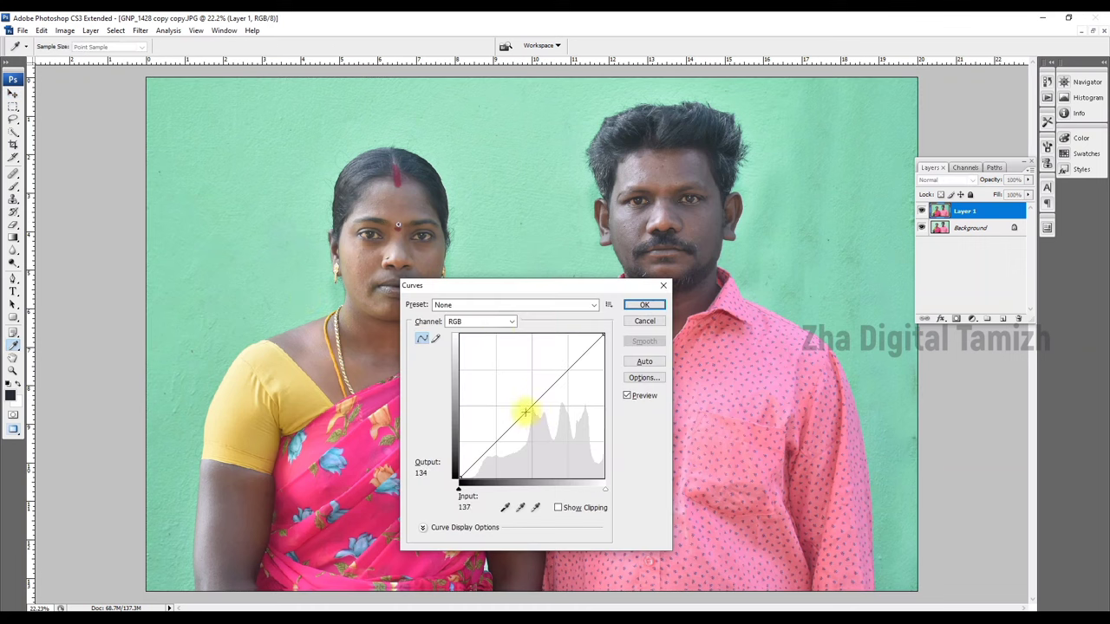
drag(459, 481, 470, 482)
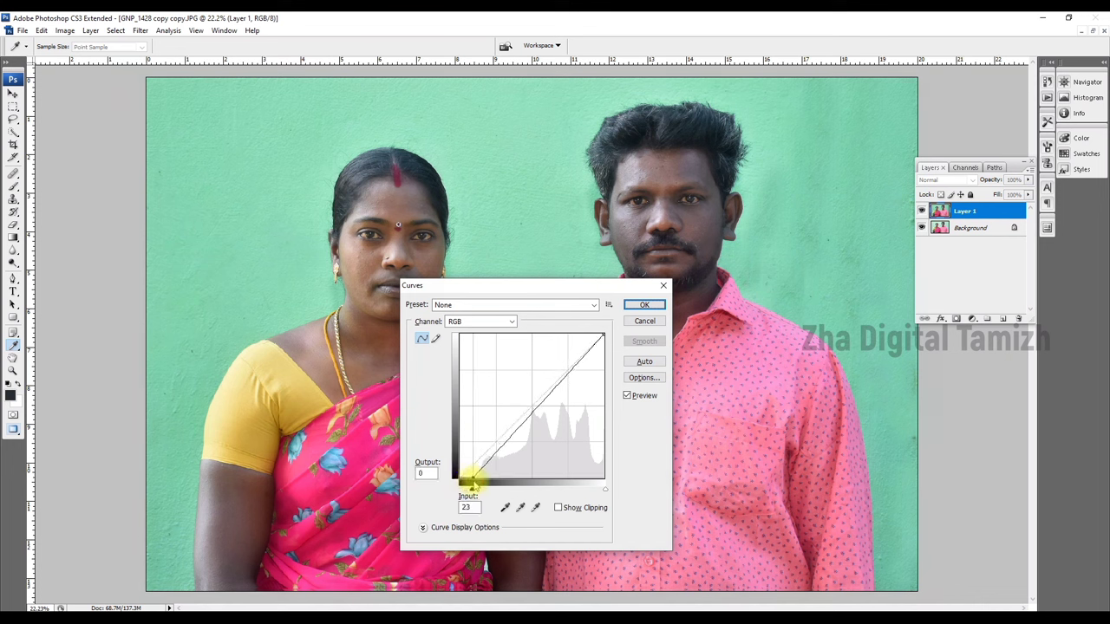
drag(473, 484, 473, 483)
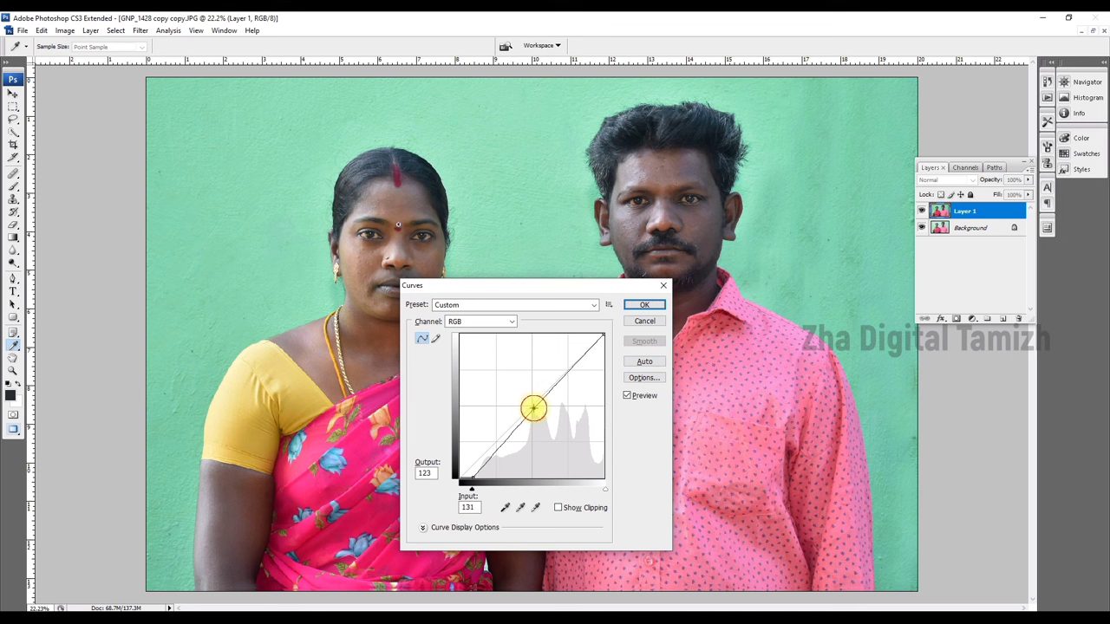
drag(527, 405, 526, 405)
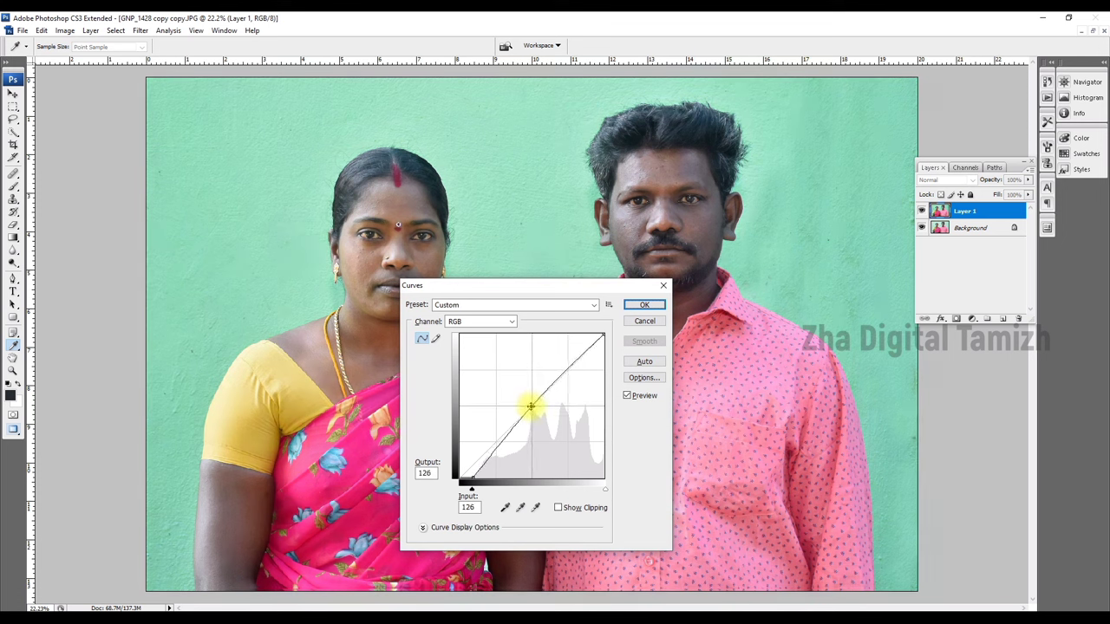
click(646, 306)
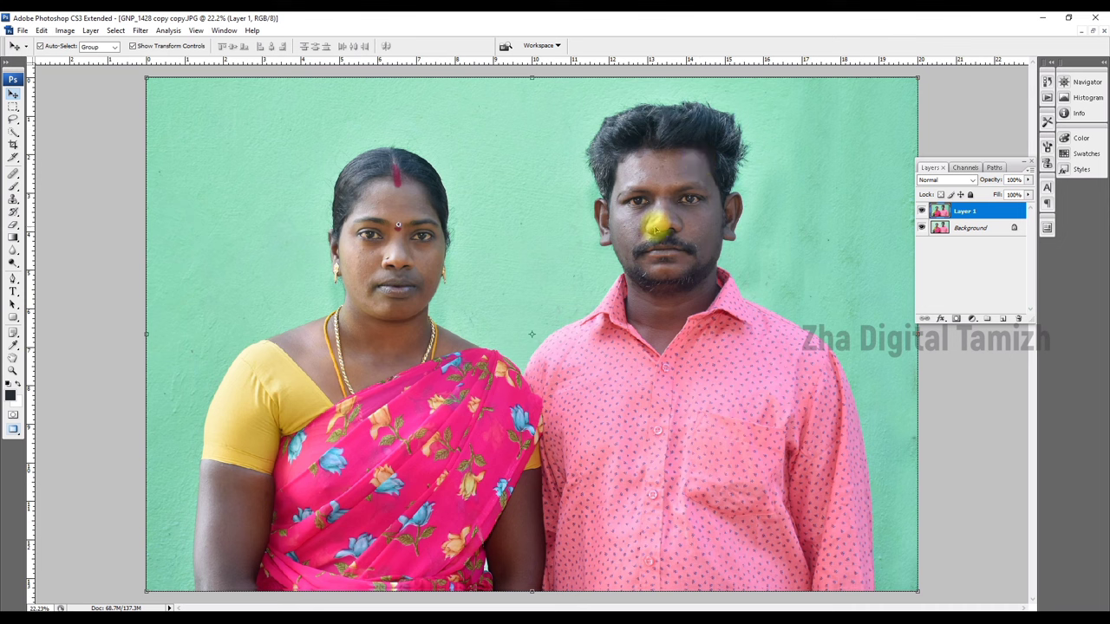
Step: Select and feather the man's hair and face, brighten its midtones with Curves, then deselect
key(w)
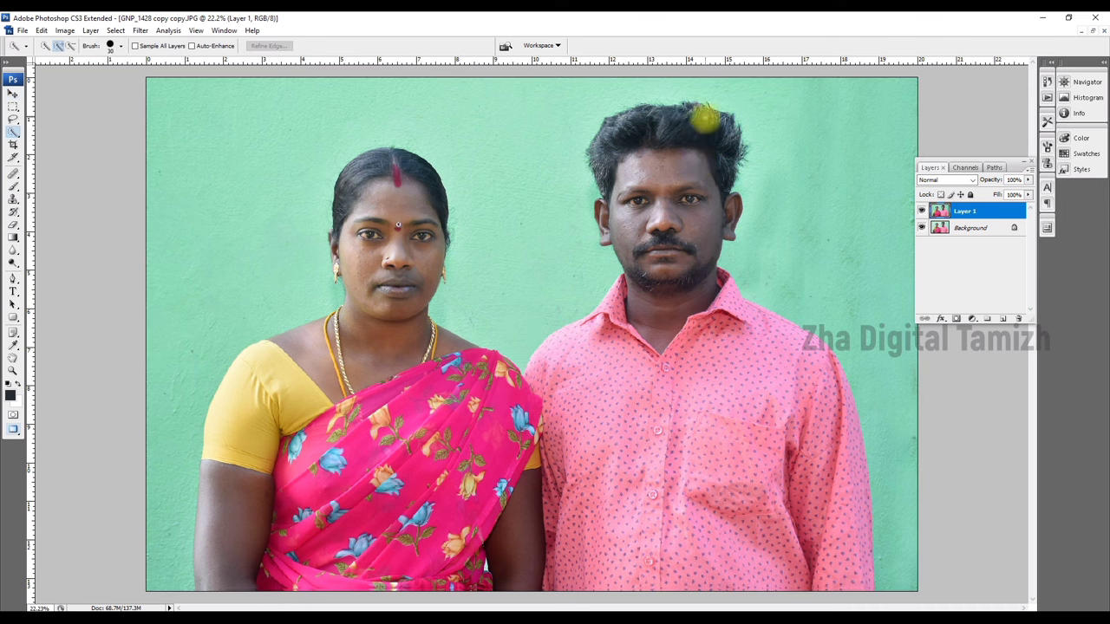
drag(704, 118, 644, 294)
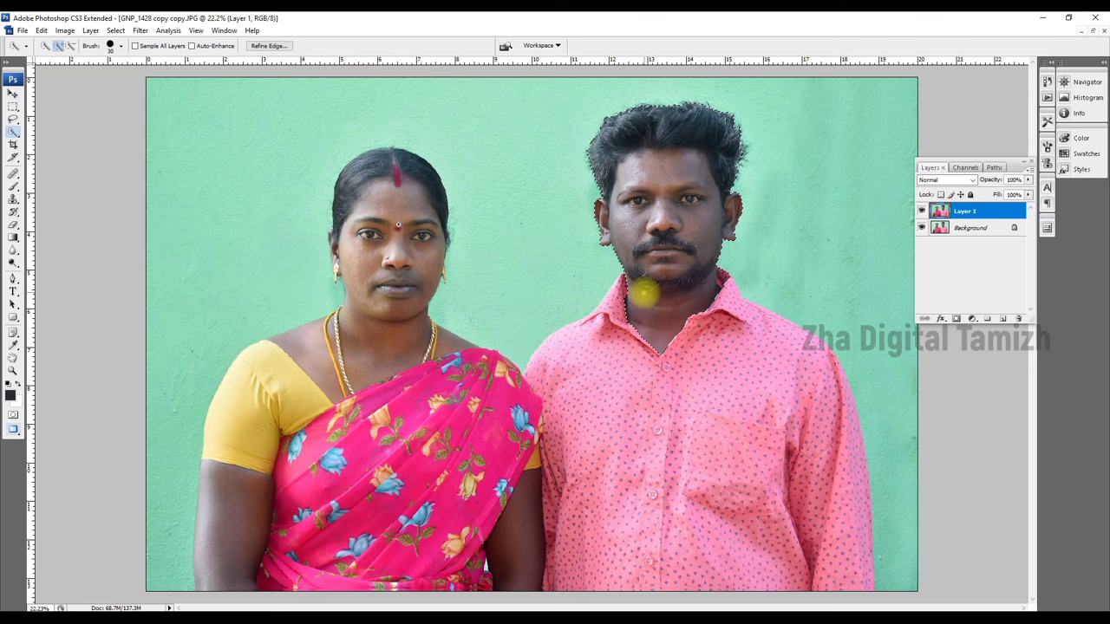
right_click(650, 241)
click(673, 275)
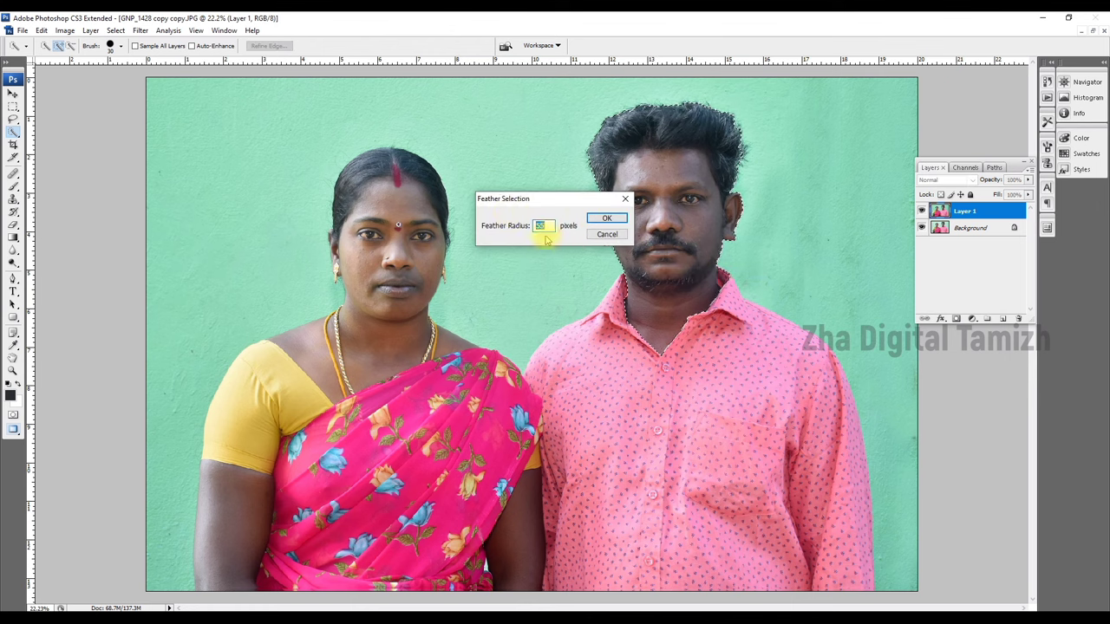
key(Return)
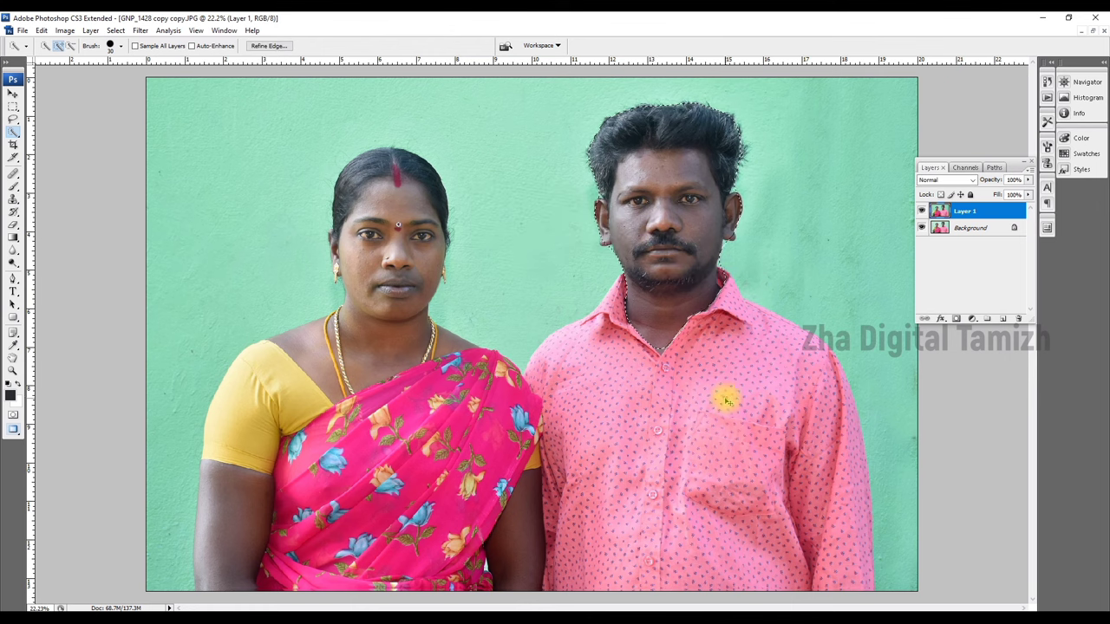
key(ctrl+m)
drag(516, 420, 510, 418)
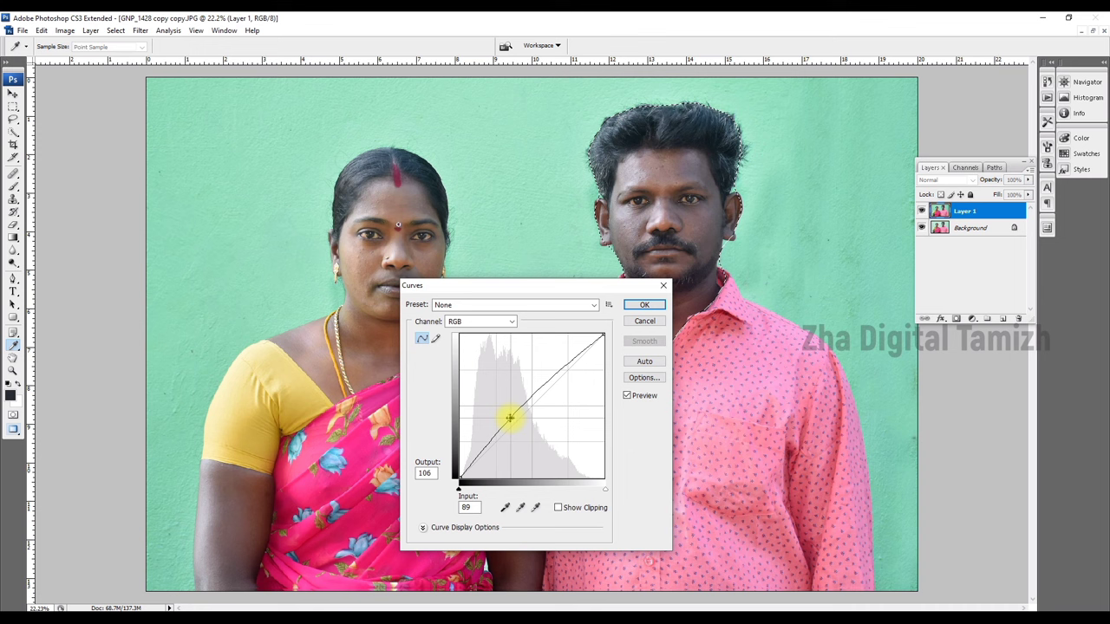
key(Return)
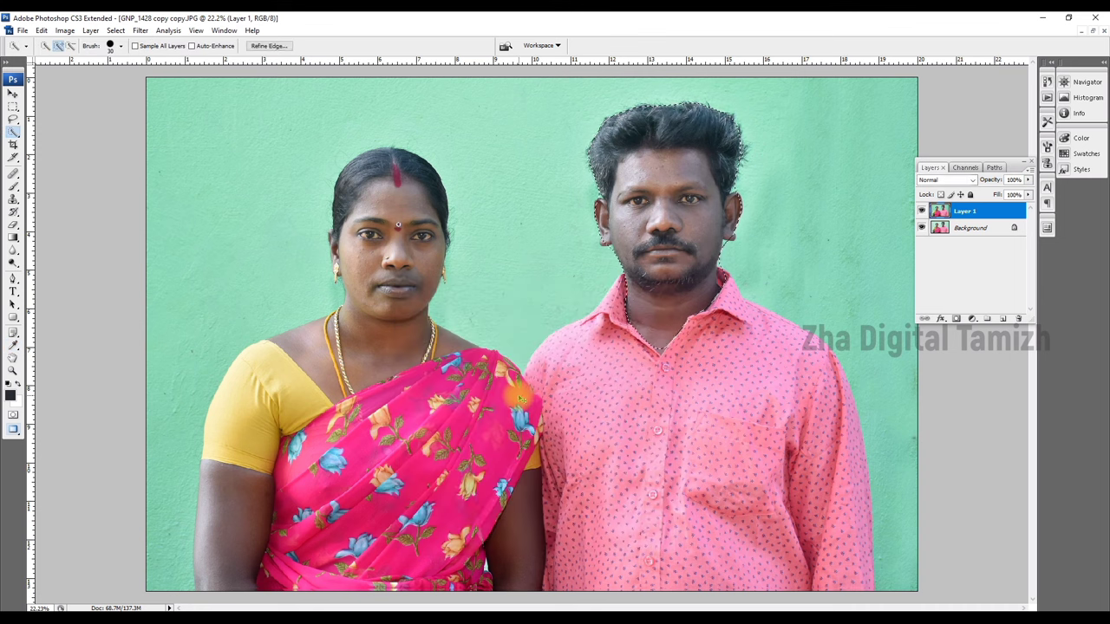
key(ctrl+d)
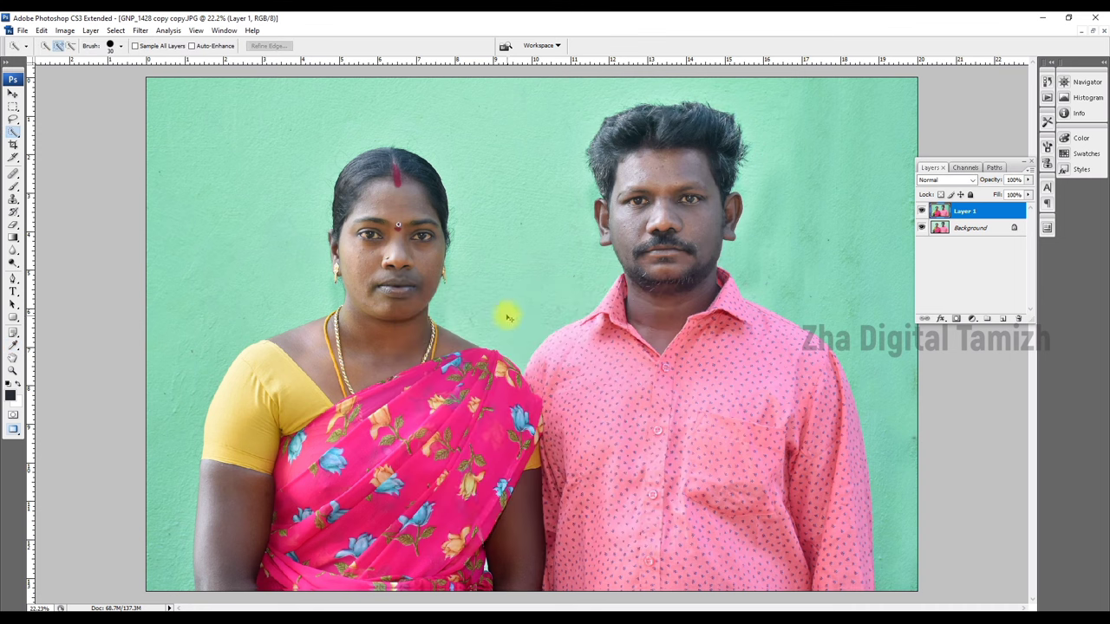
Step: Neutralise the colour cast in Curves by sampling the man's hair as the grey point
key(ctrl+m)
click(520, 507)
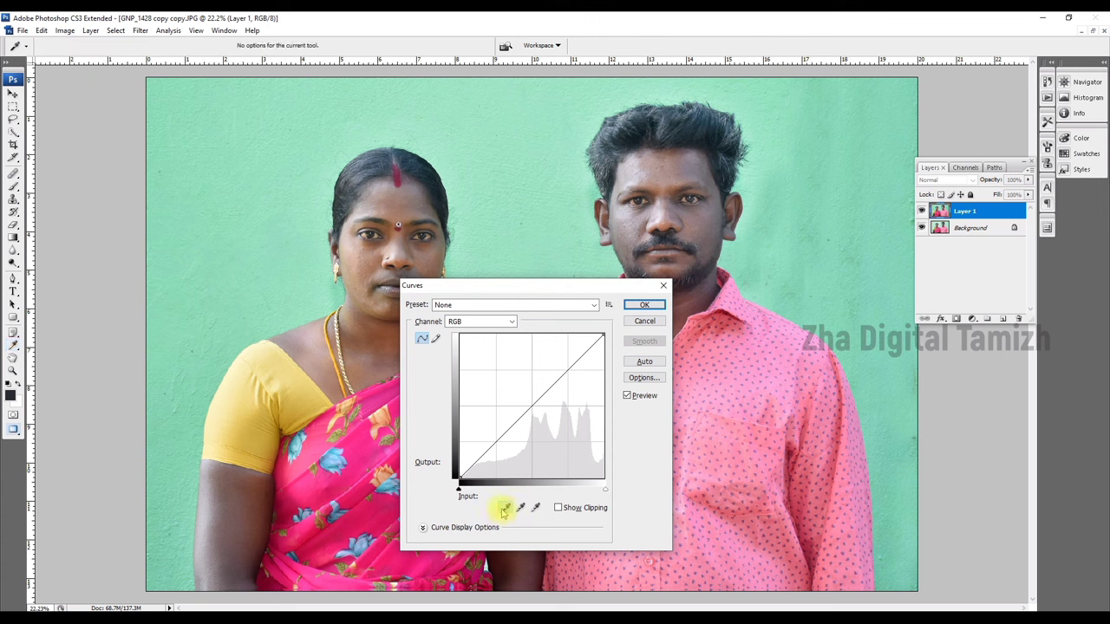
click(709, 148)
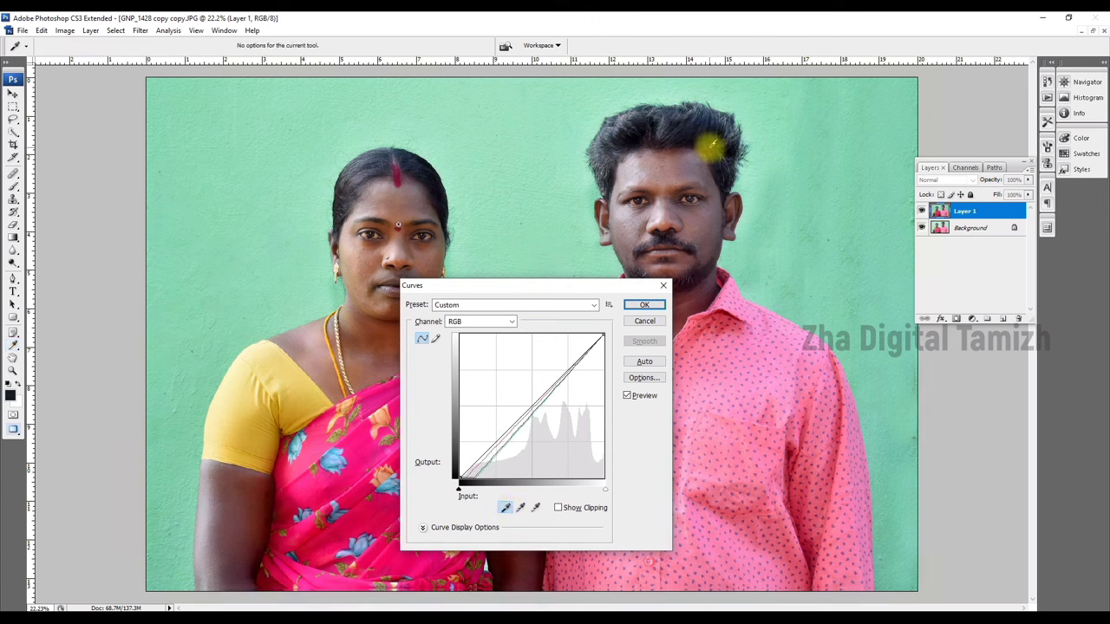
click(647, 137)
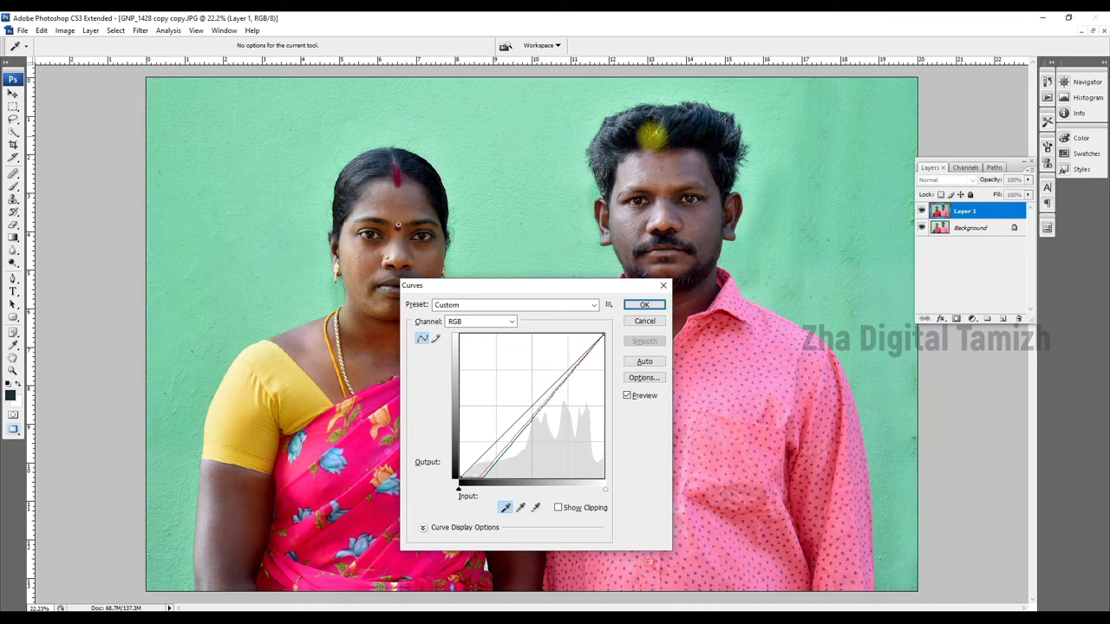
click(707, 147)
click(640, 137)
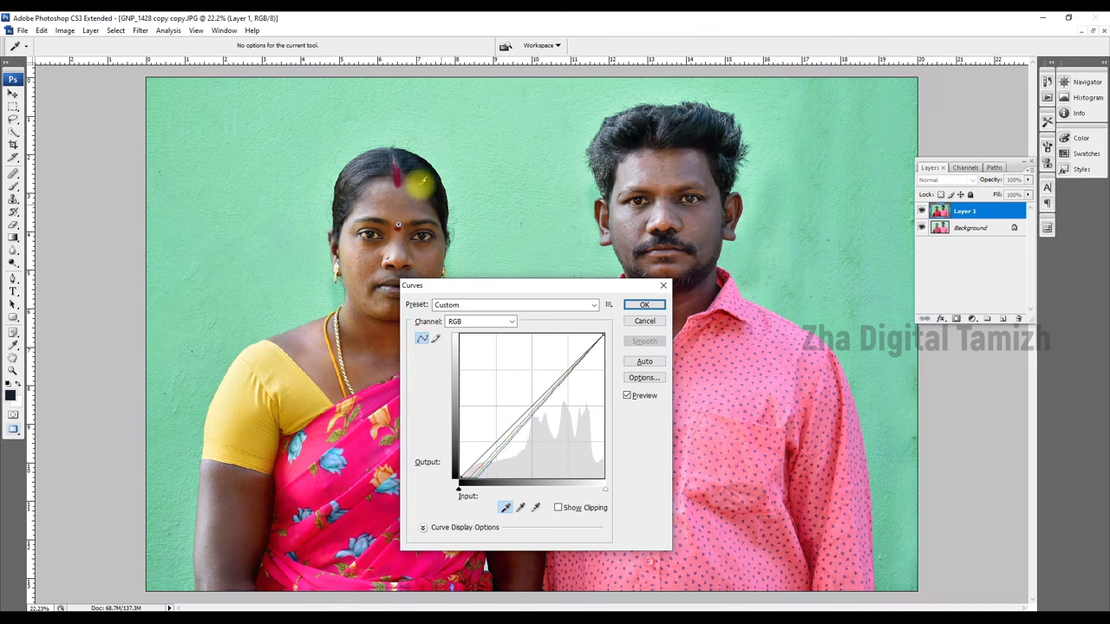
click(642, 304)
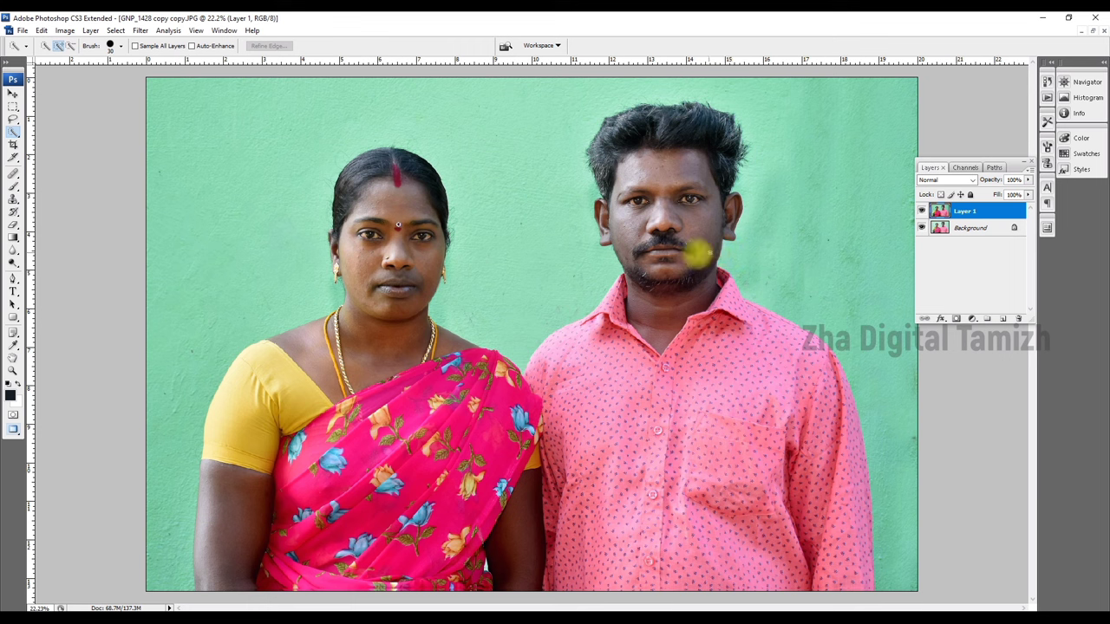
Step: In Curves, lift Red midtones, lower Blue midtones, and raise RGB to Output 128 at Input 116
key(ctrl+m)
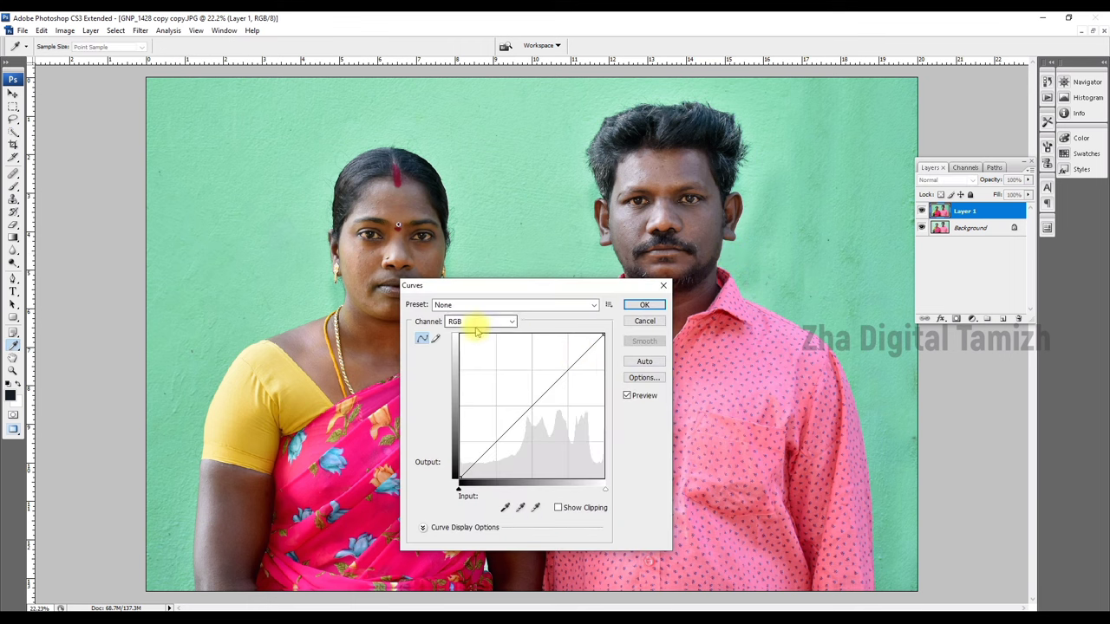
click(480, 325)
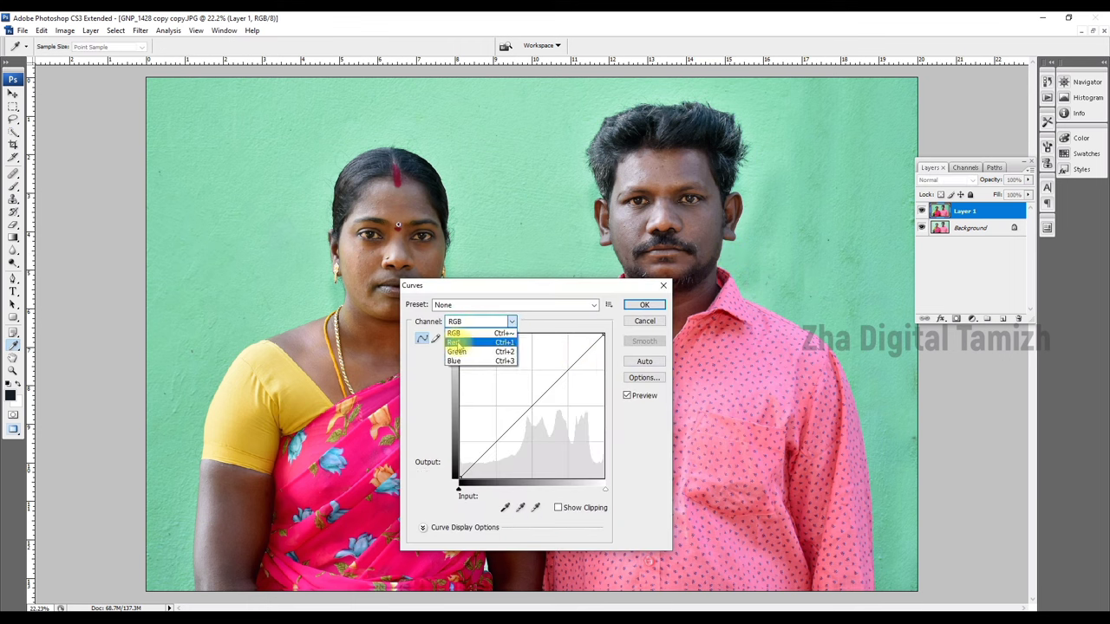
click(472, 343)
click(527, 409)
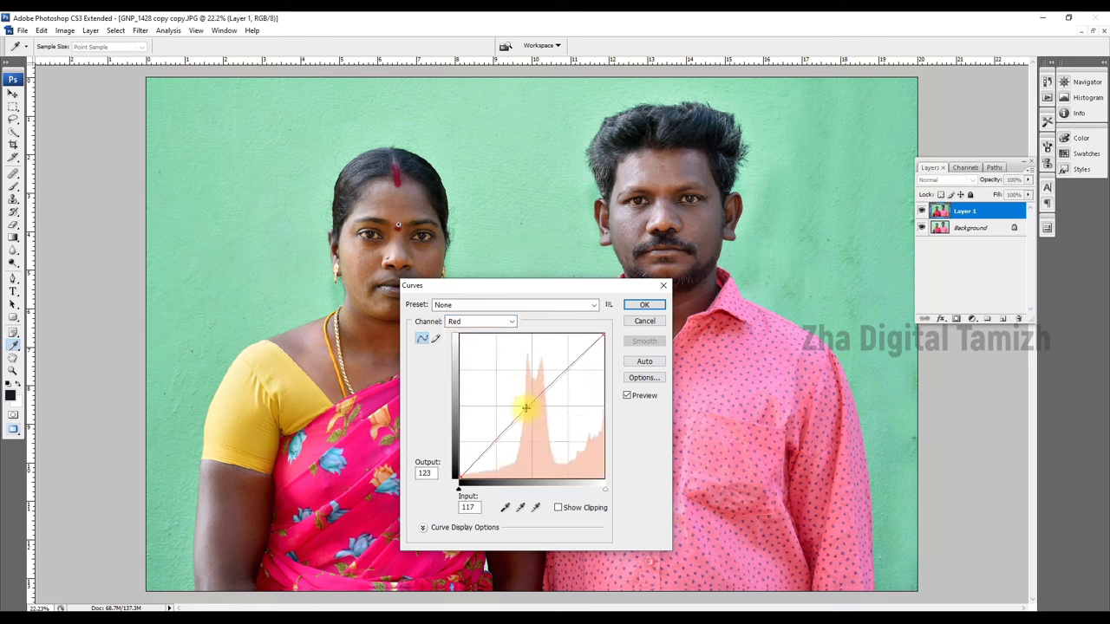
click(525, 407)
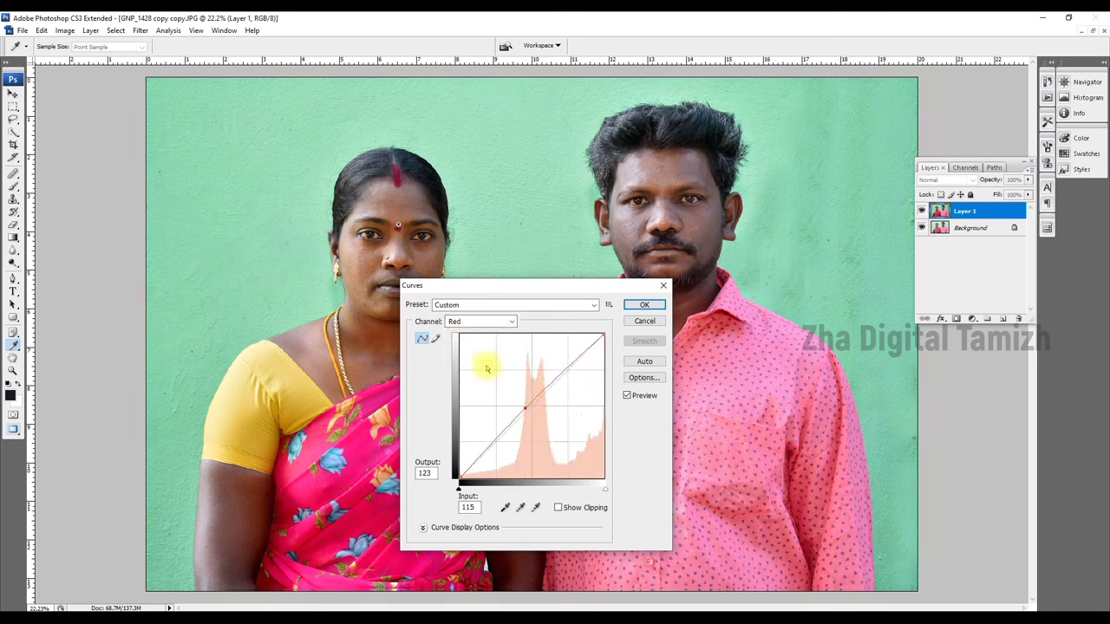
click(464, 322)
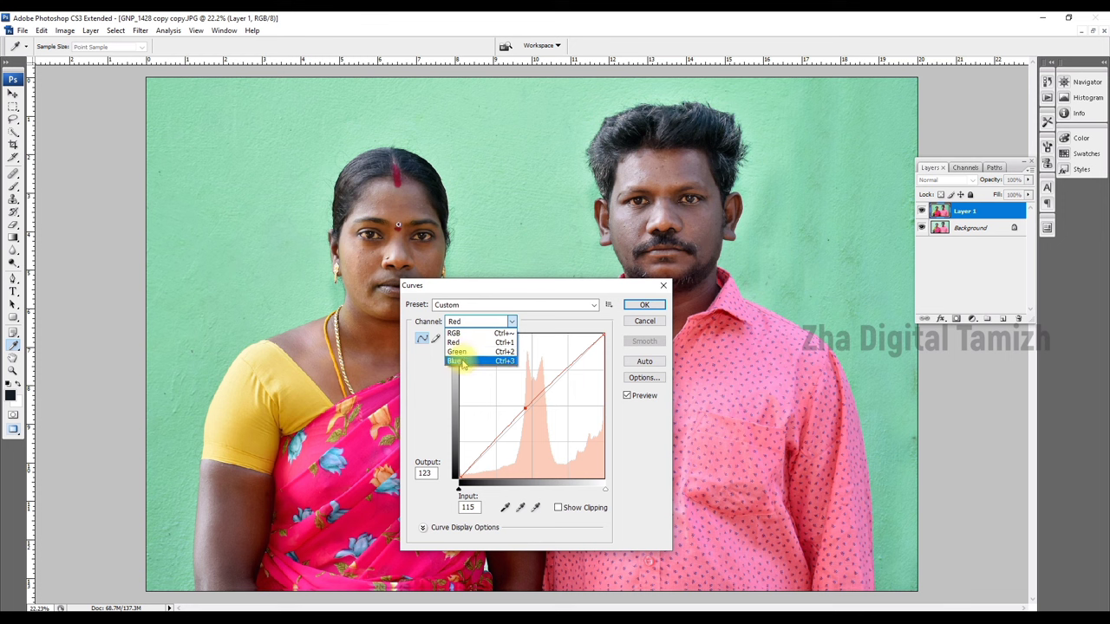
click(464, 365)
drag(533, 400, 531, 414)
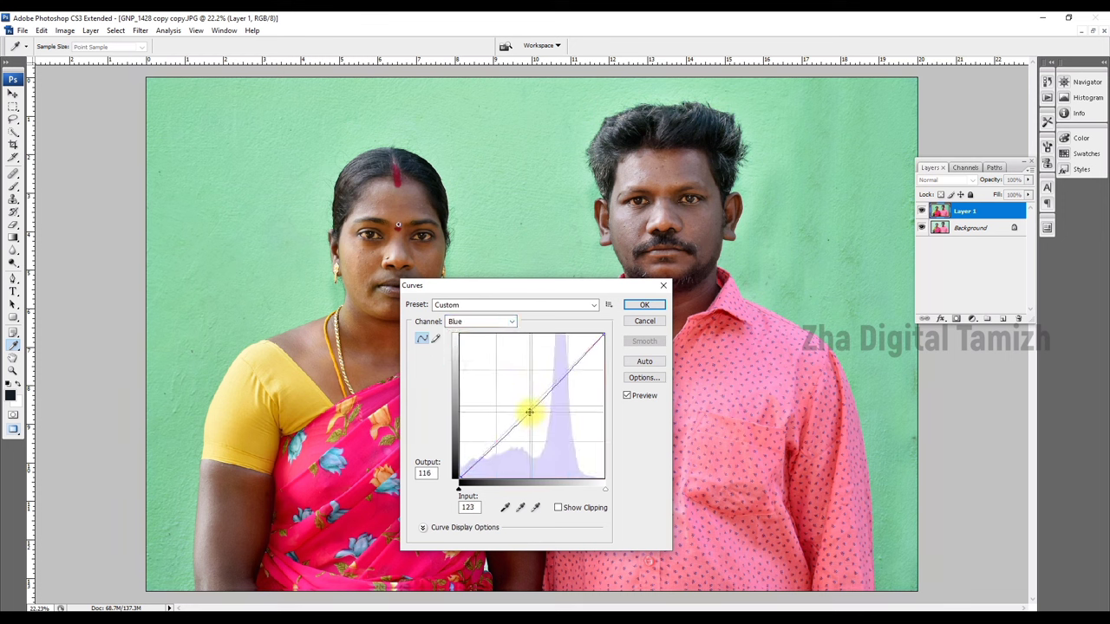
click(459, 320)
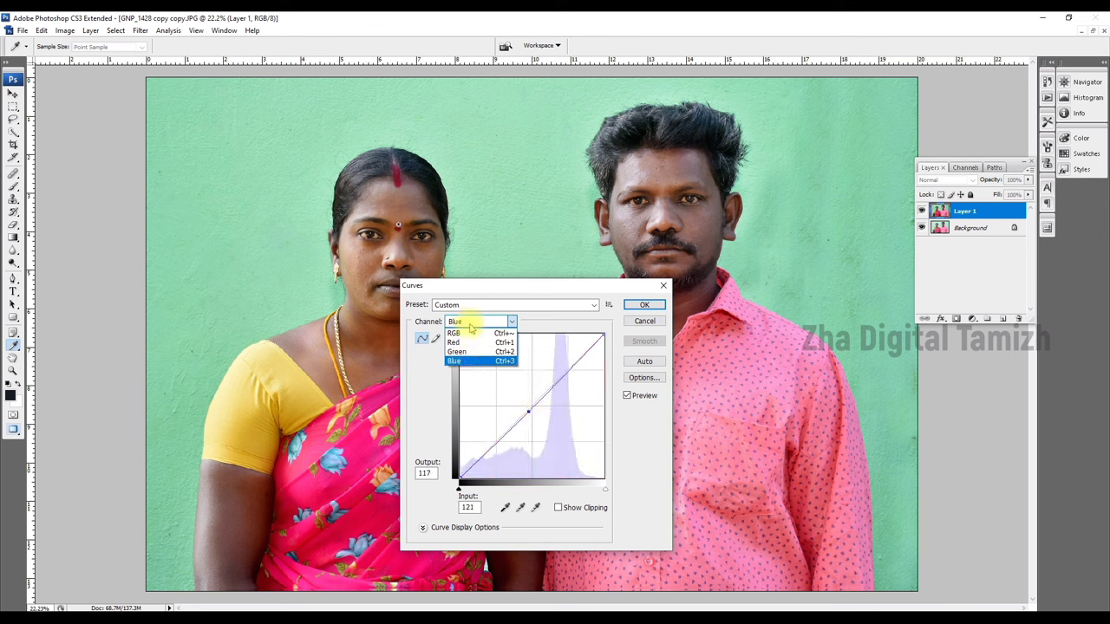
click(457, 334)
click(527, 407)
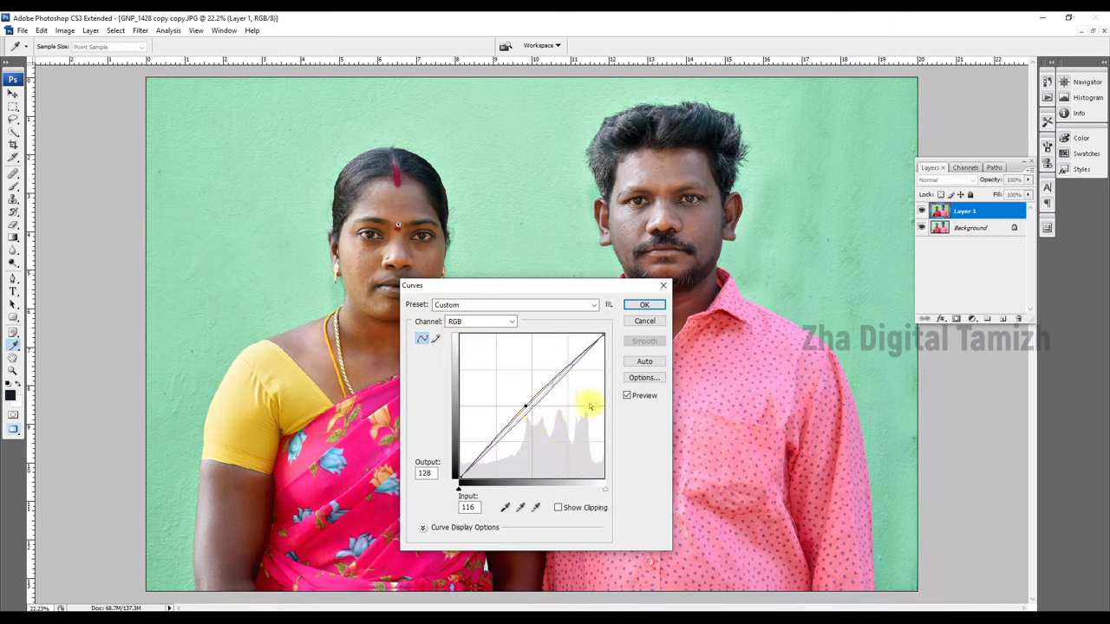
key(Return)
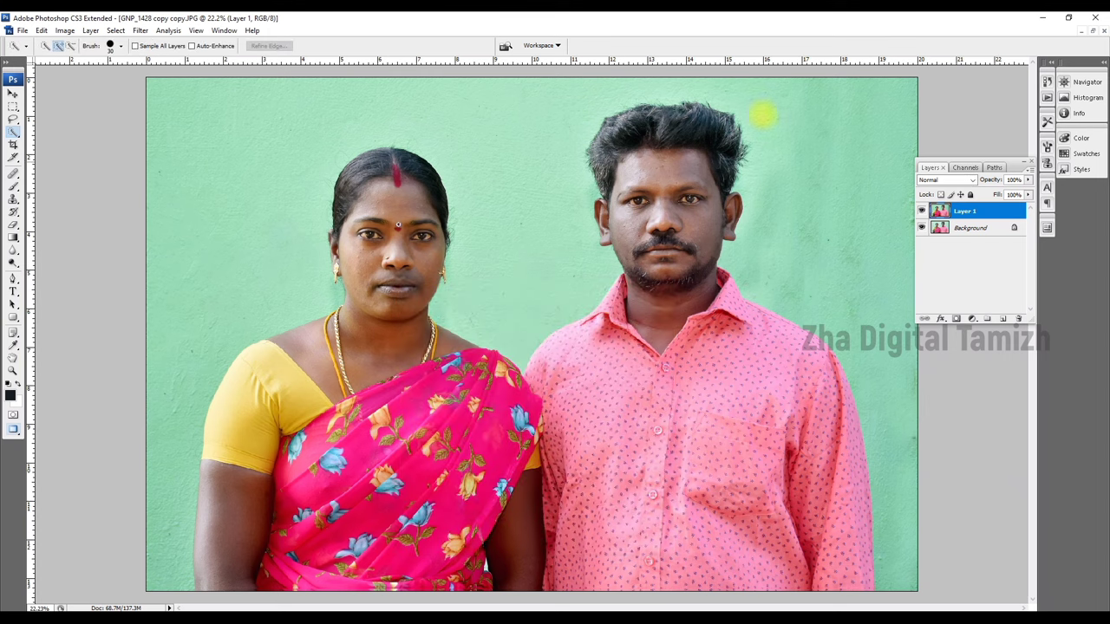
click(921, 211)
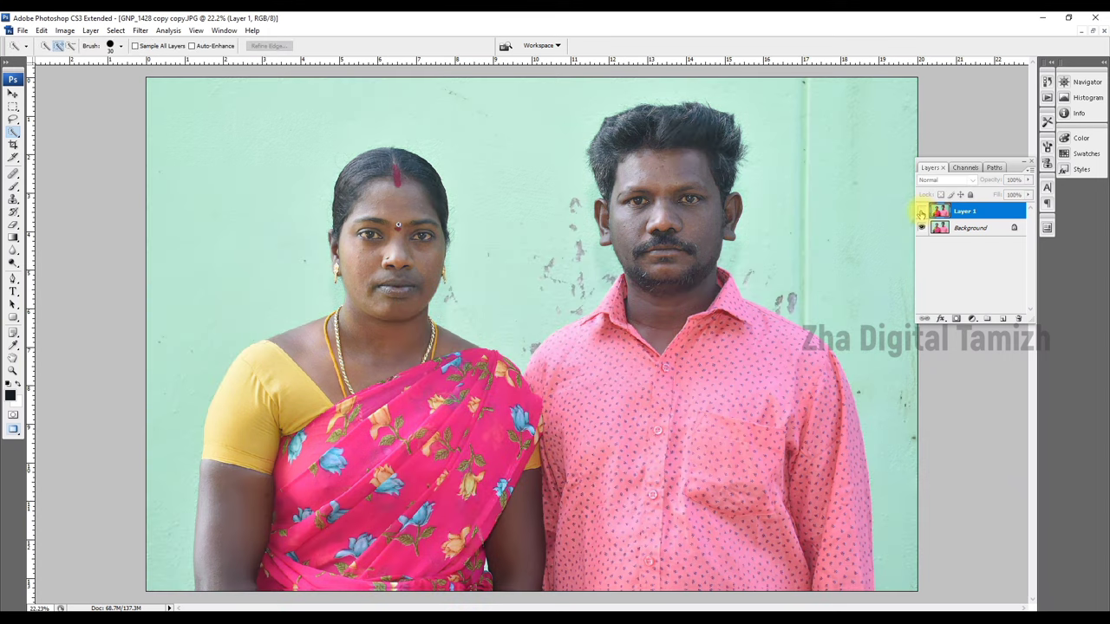
click(921, 210)
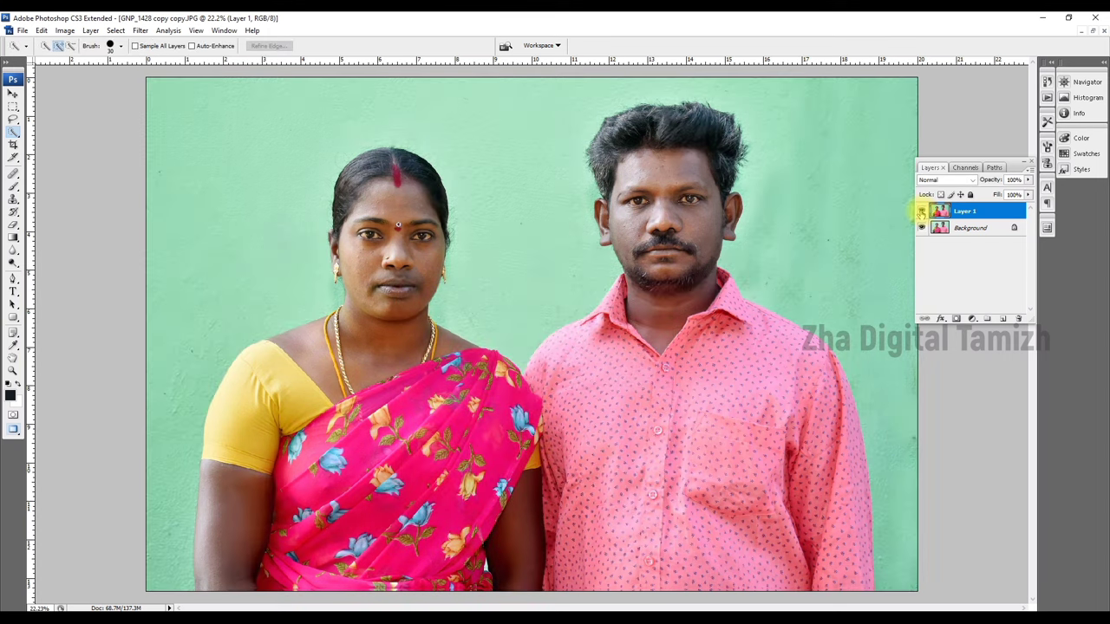
click(921, 211)
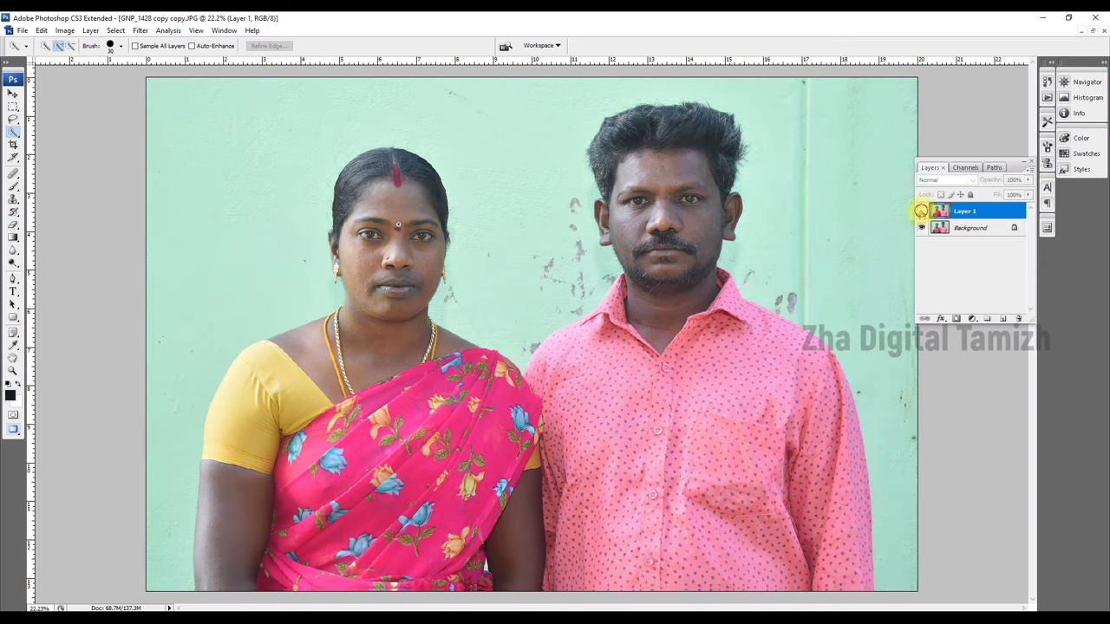
click(921, 210)
click(921, 211)
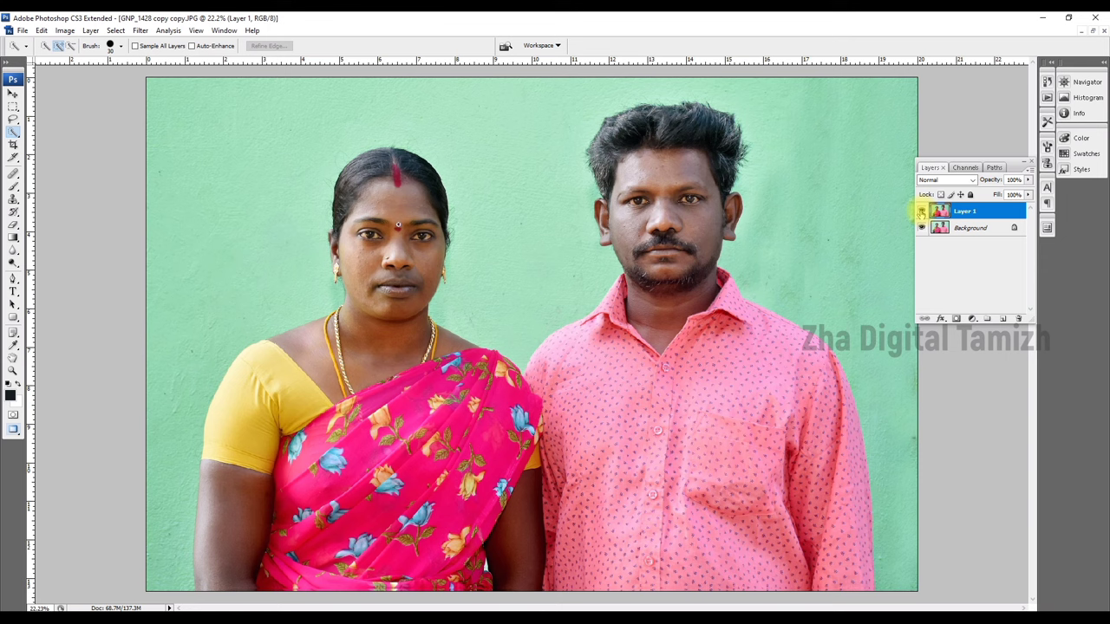
click(921, 210)
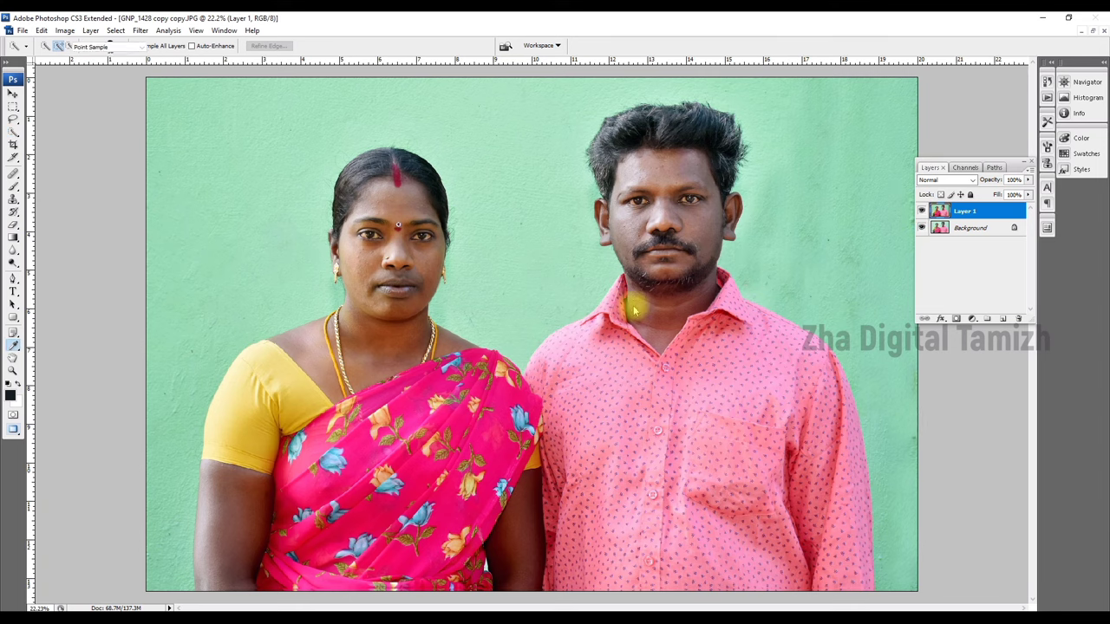
key(ctrl+m)
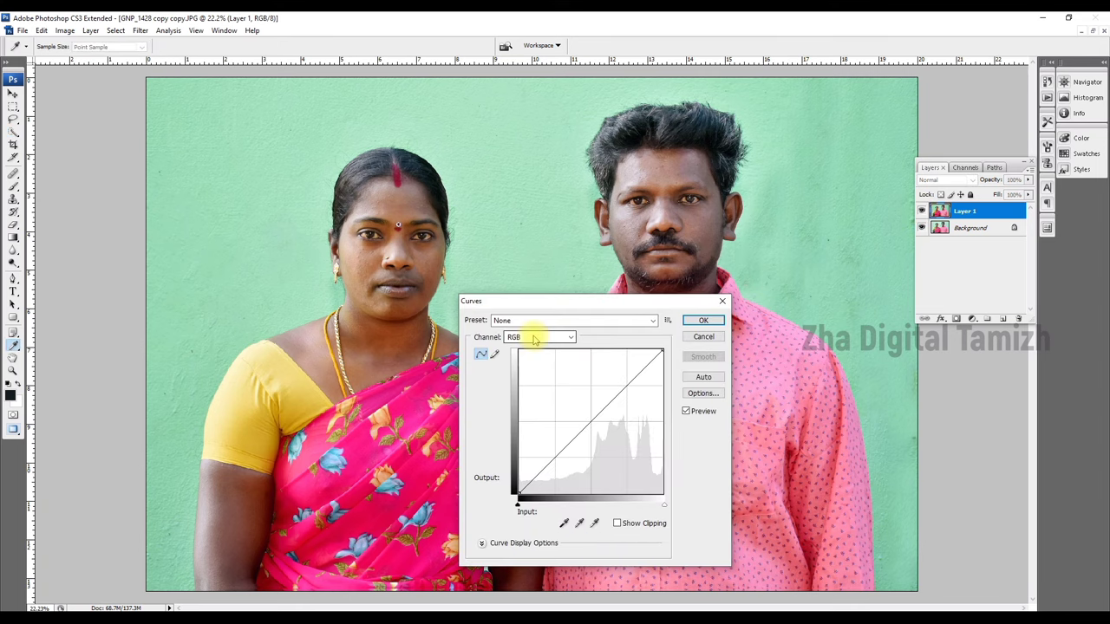
click(535, 338)
click(530, 382)
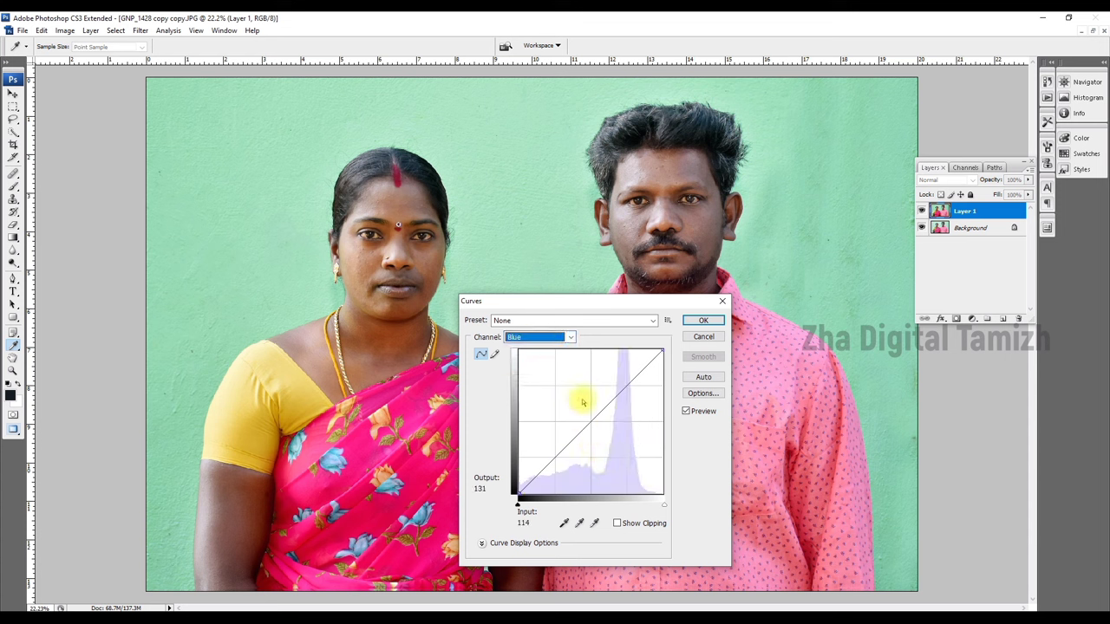
click(702, 321)
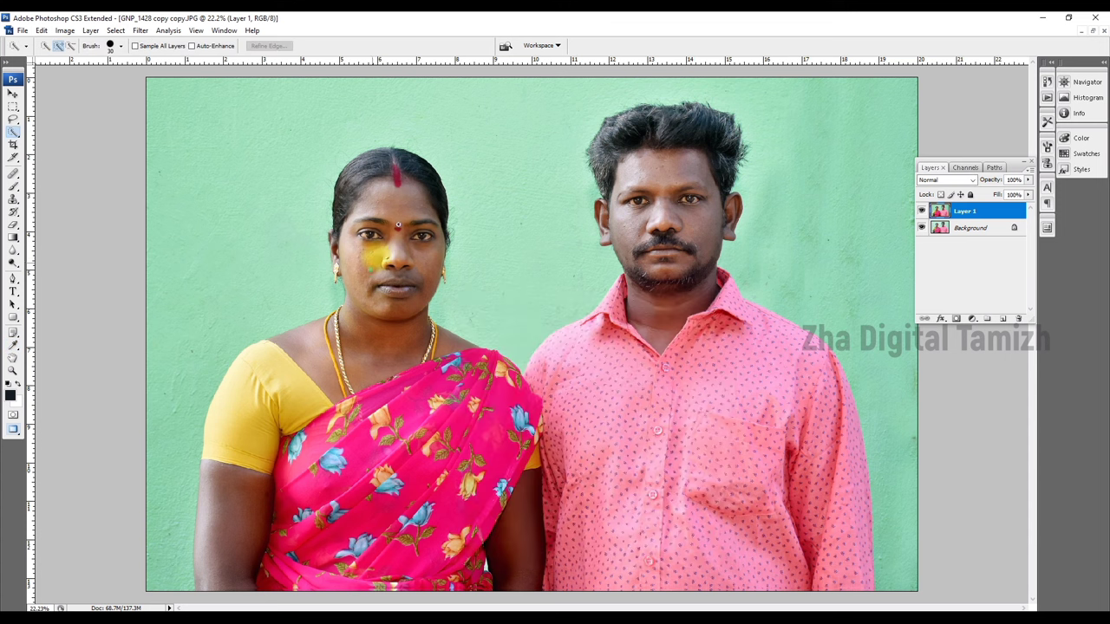
Step: Select the woman's head, neck and upper chest and feather it by 55 px
drag(406, 199, 412, 350)
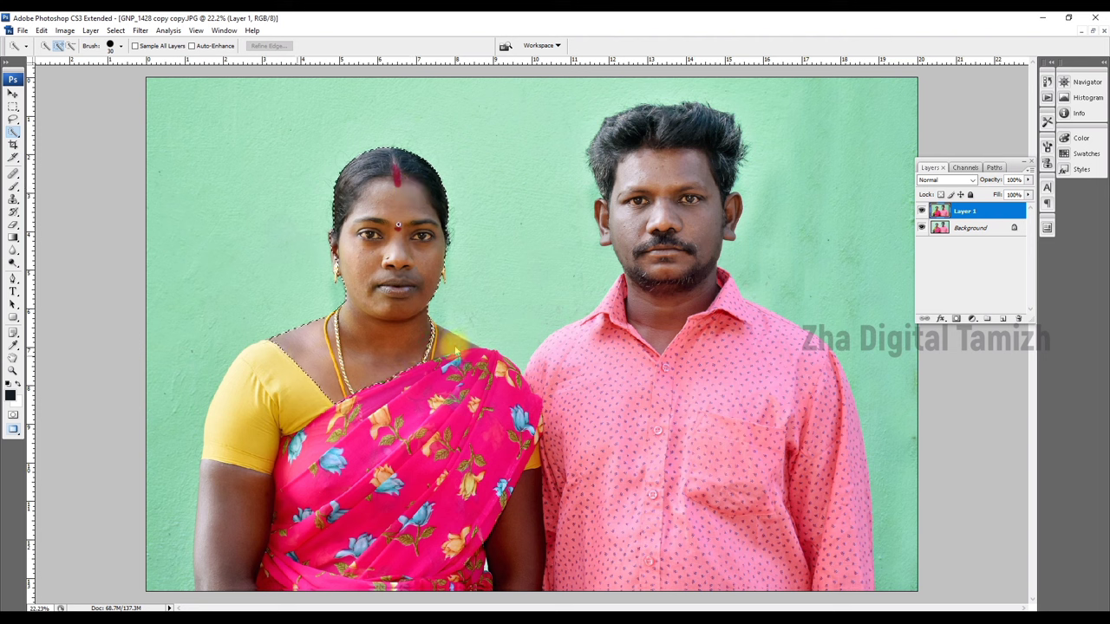
right_click(379, 292)
click(395, 322)
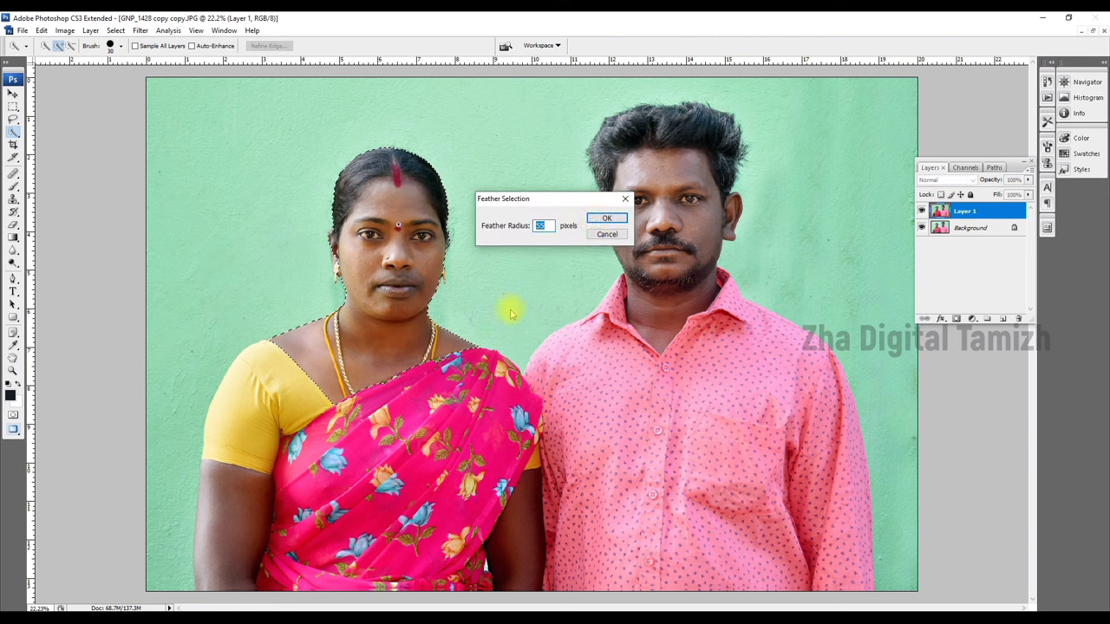
click(596, 218)
Step: Lift her Blue midtones from Input 109 to Output 119, deselect, then select her bare arm
key(ctrl+m)
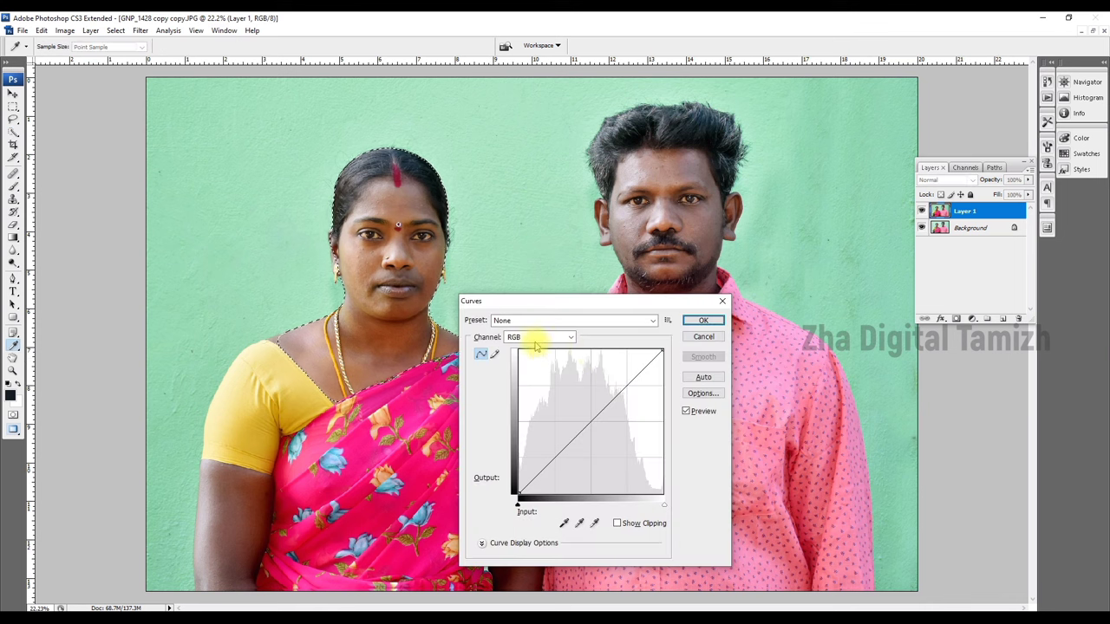
click(533, 338)
click(515, 376)
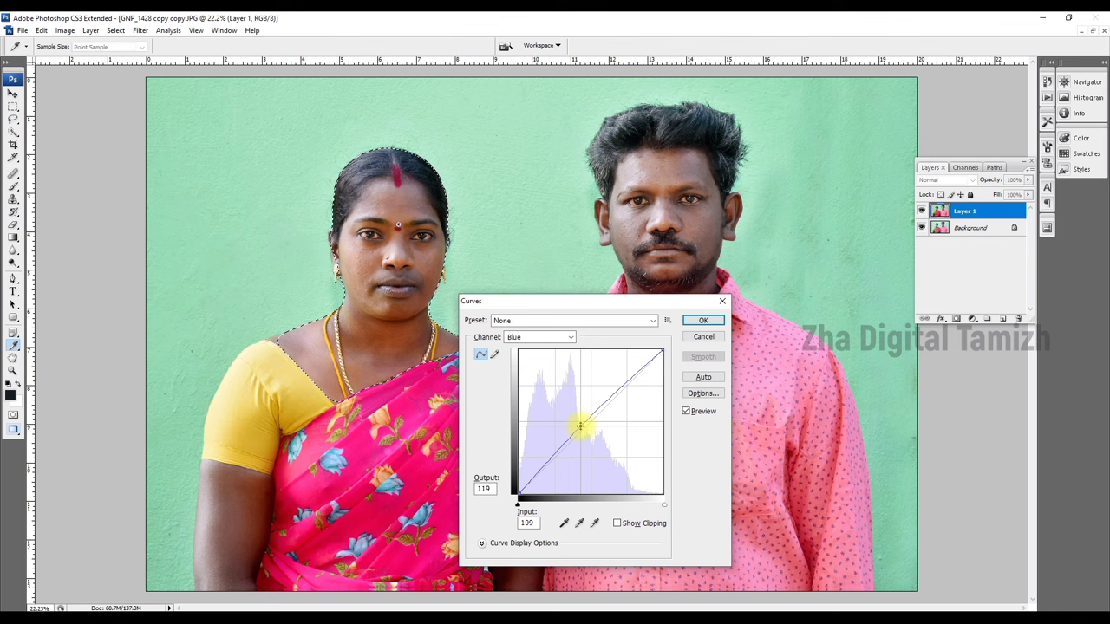
drag(580, 426, 587, 417)
key(Return)
key(w)
key(ctrl+d)
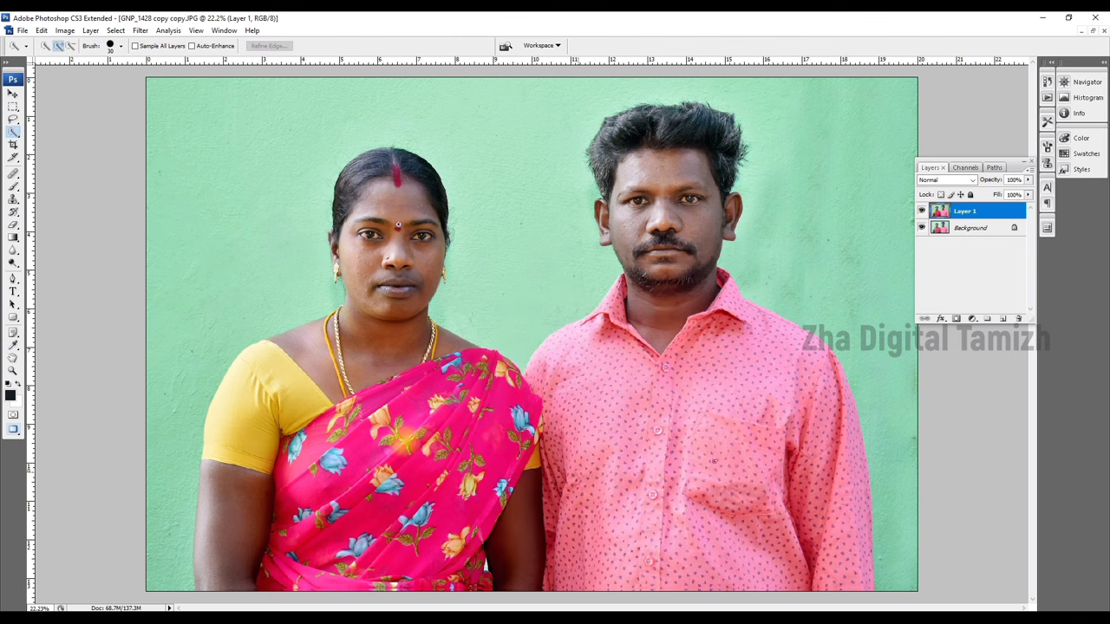
mouse_move(518, 513)
mouse_down()
mouse_move(462, 583)
mouse_move(249, 497)
mouse_up()
Step: Feather the arm selection, brighten it with a curve raising 70 to 96, then deselect
right_click(246, 497)
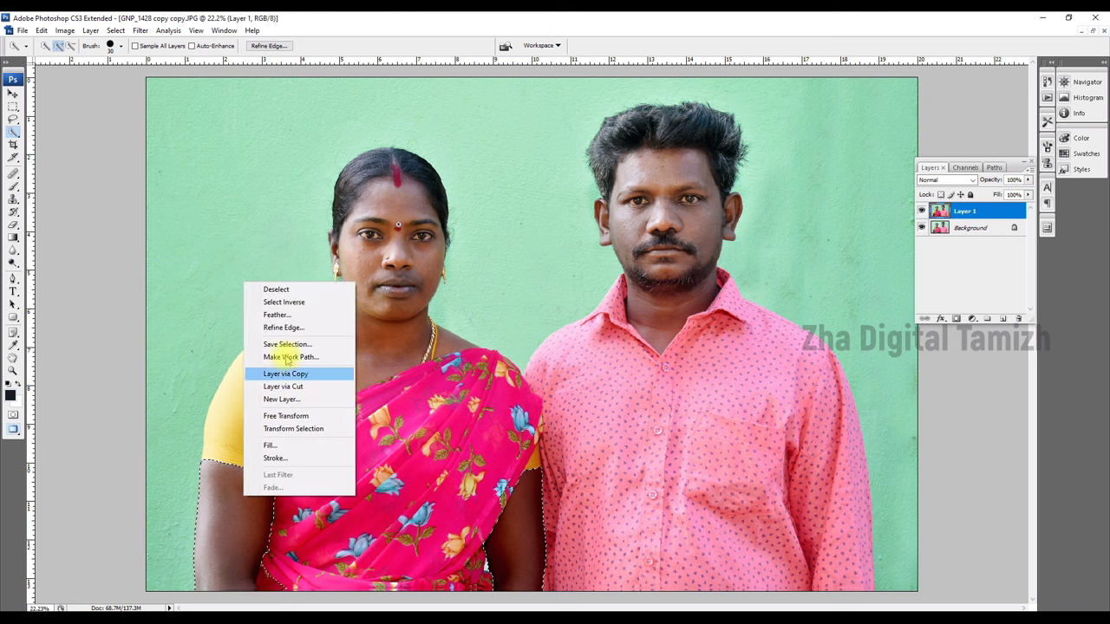
click(277, 314)
key(Return)
key(i)
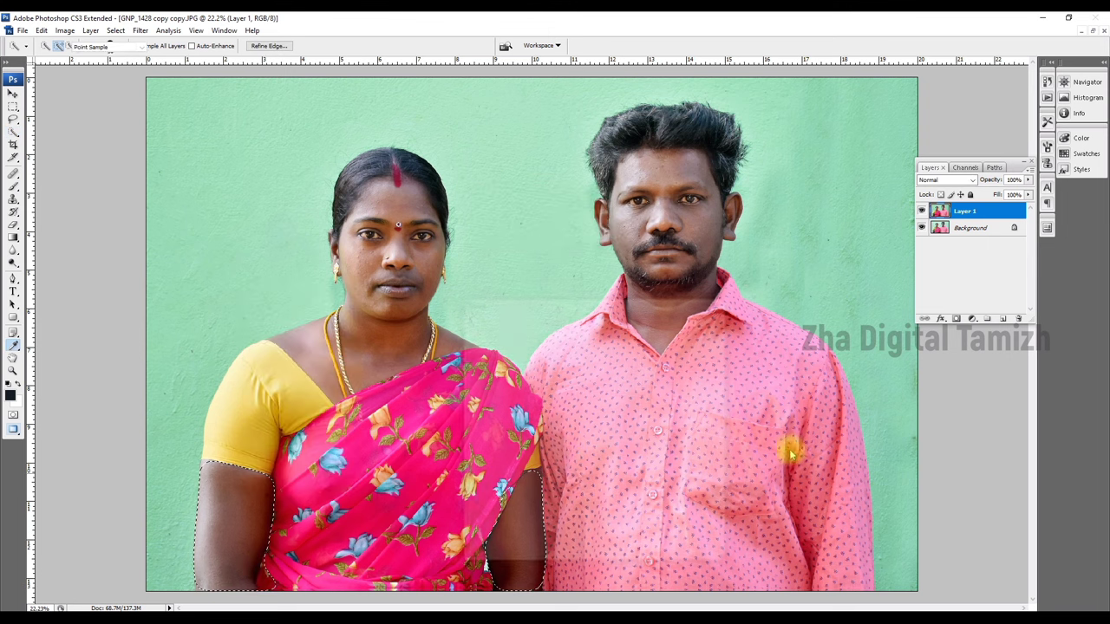
key(ctrl+m)
drag(713, 295, 911, 299)
drag(760, 436, 751, 438)
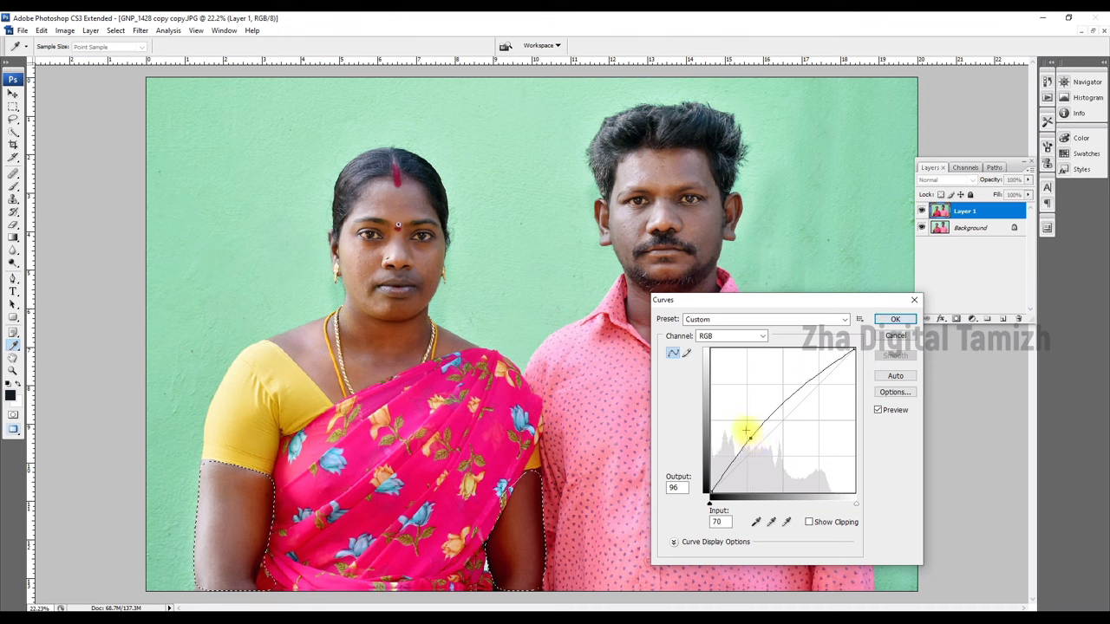
key(Return)
key(ctrl+d)
key(w)
Step: Deepen the whole layer's shadows by moving the Curves black point to Input 8
key(ctrl+m)
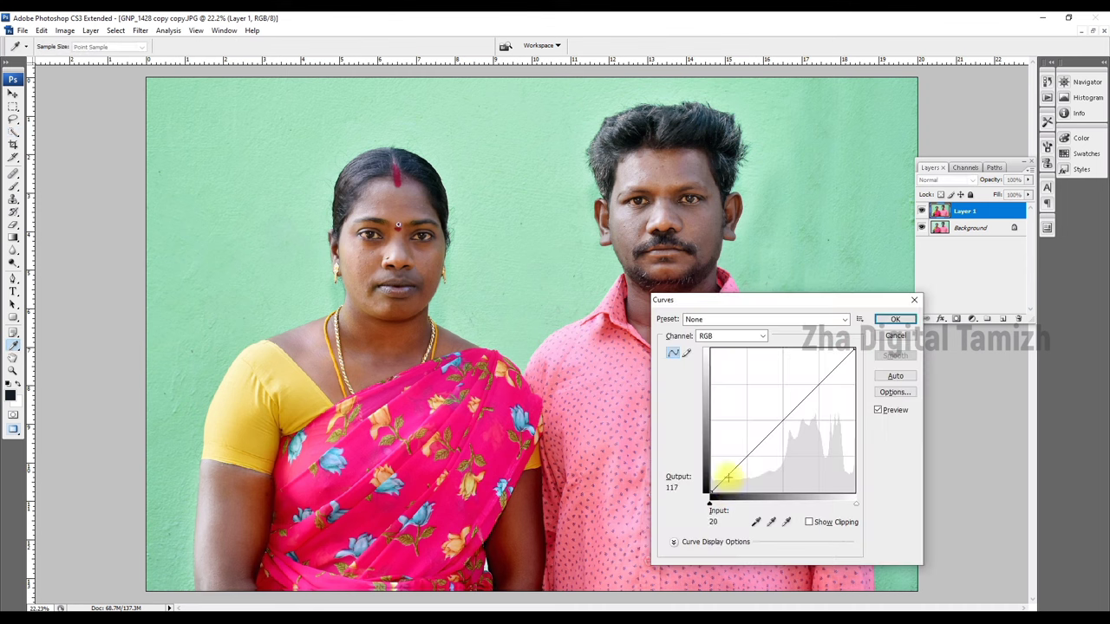
drag(709, 493, 713, 493)
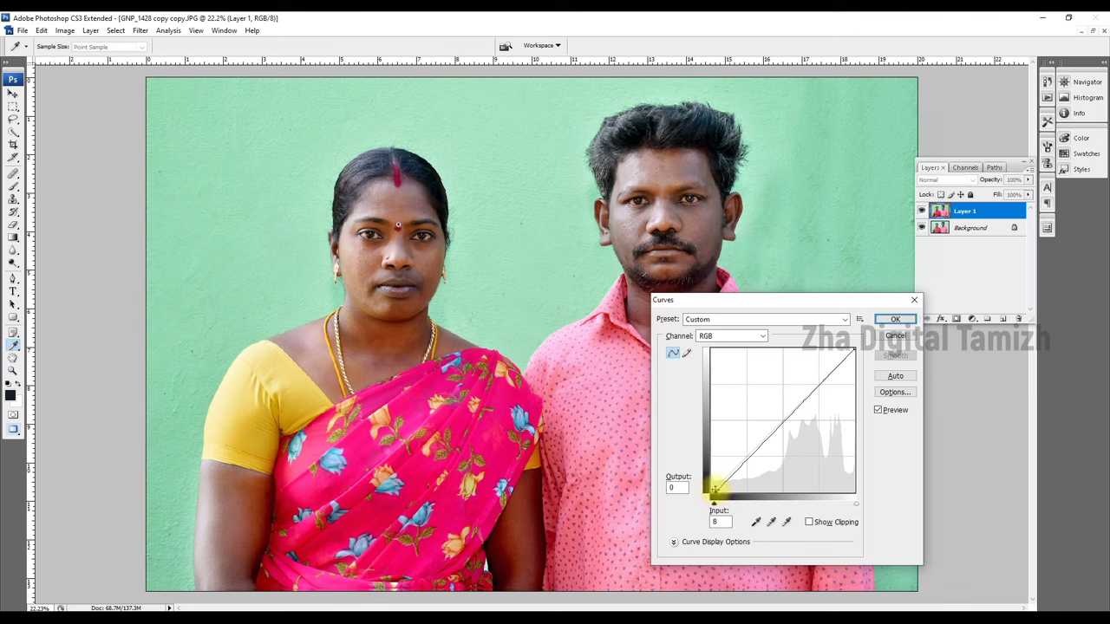
key(Return)
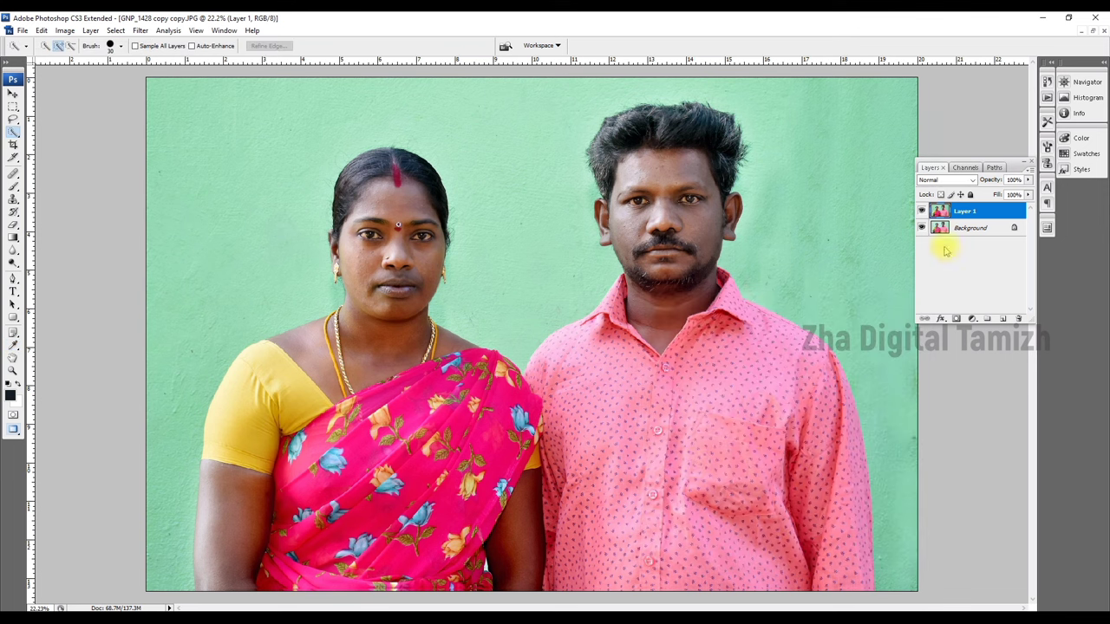
Step: Toggle Layer 1's visibility repeatedly to compare the corrected couple portrait with the original
key(v)
click(922, 210)
click(921, 211)
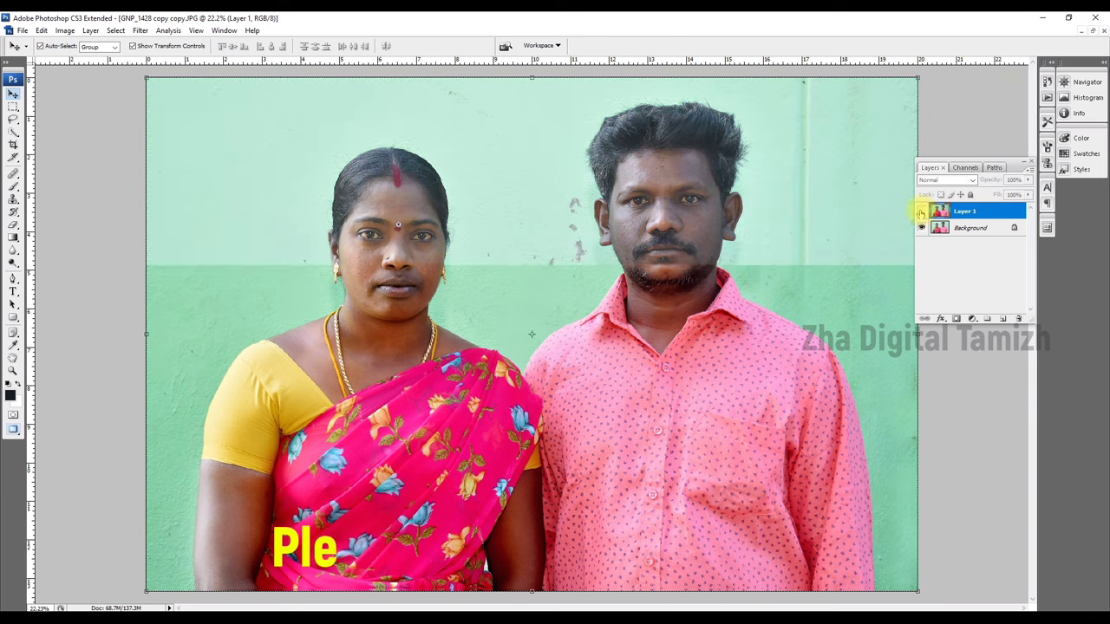
click(921, 211)
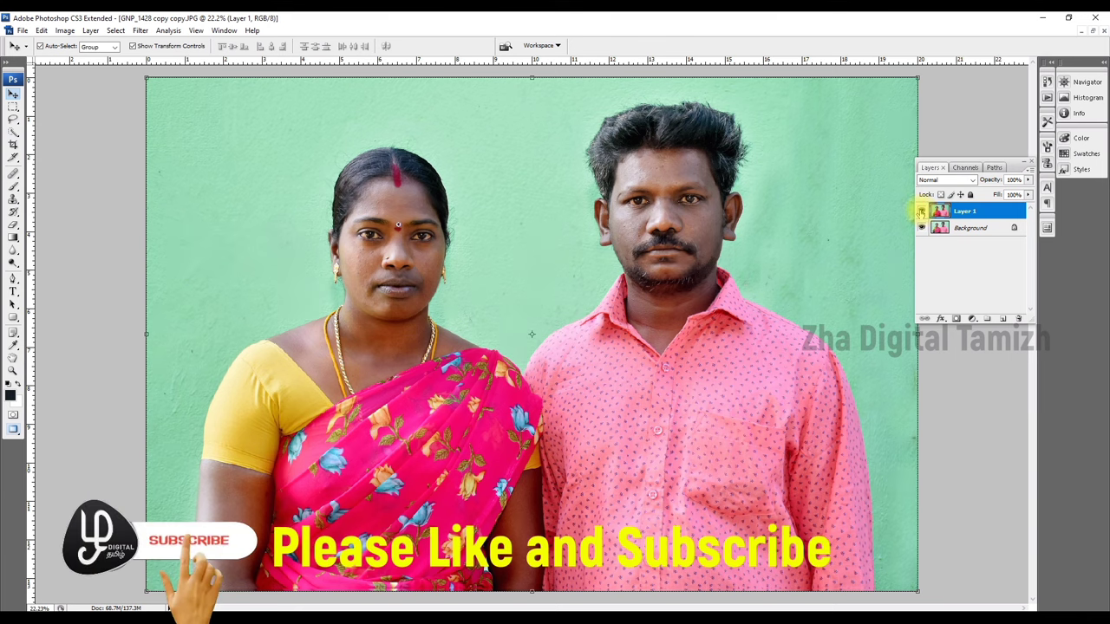
click(921, 210)
click(921, 211)
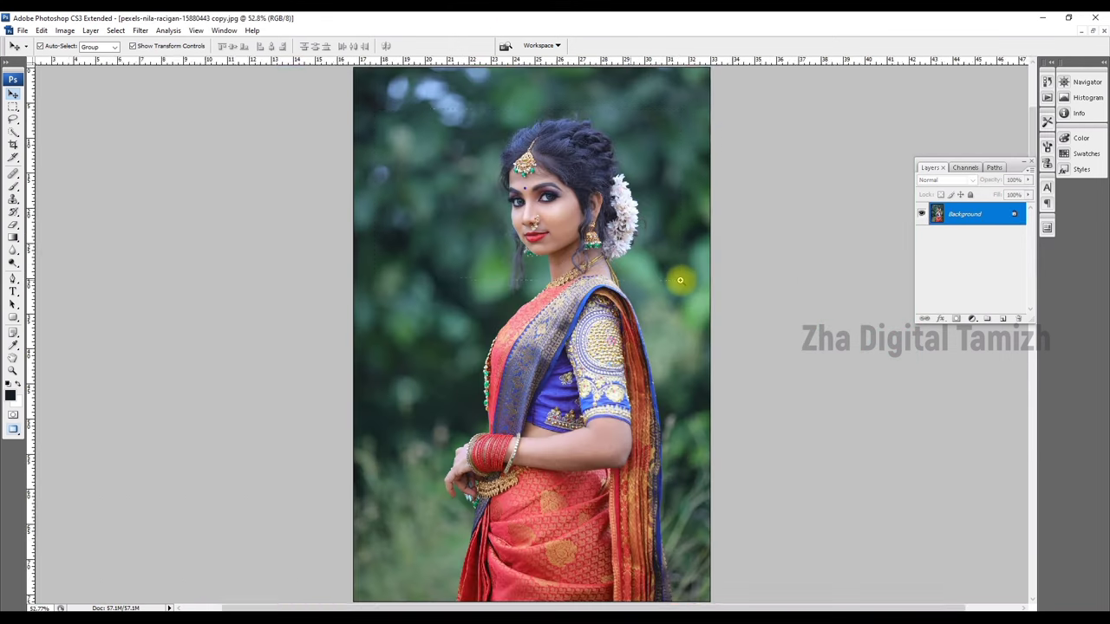
Step: Zoom in on the bride's face and duplicate the photo onto a new layer
scroll(680, 280, up, 3)
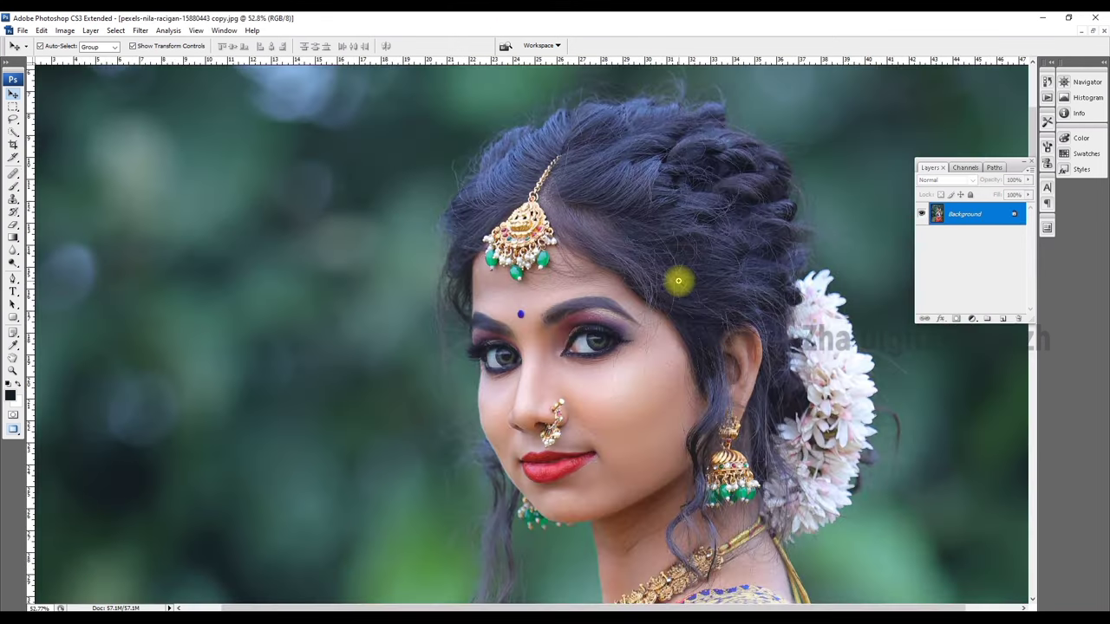
drag(761, 413, 771, 379)
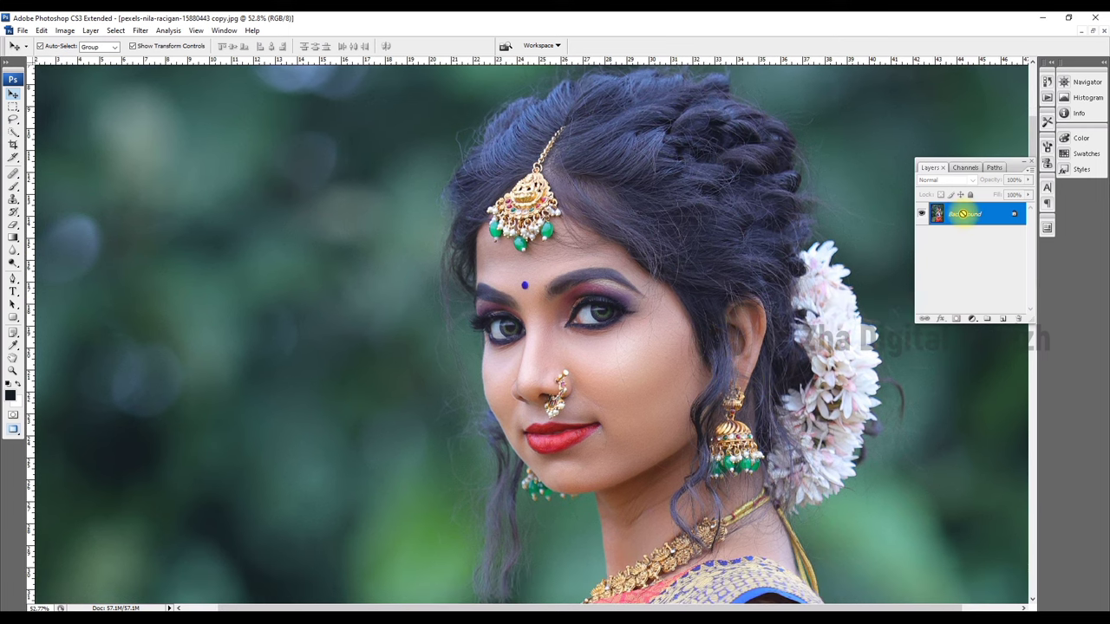
key(ctrl+shift+alt+n)
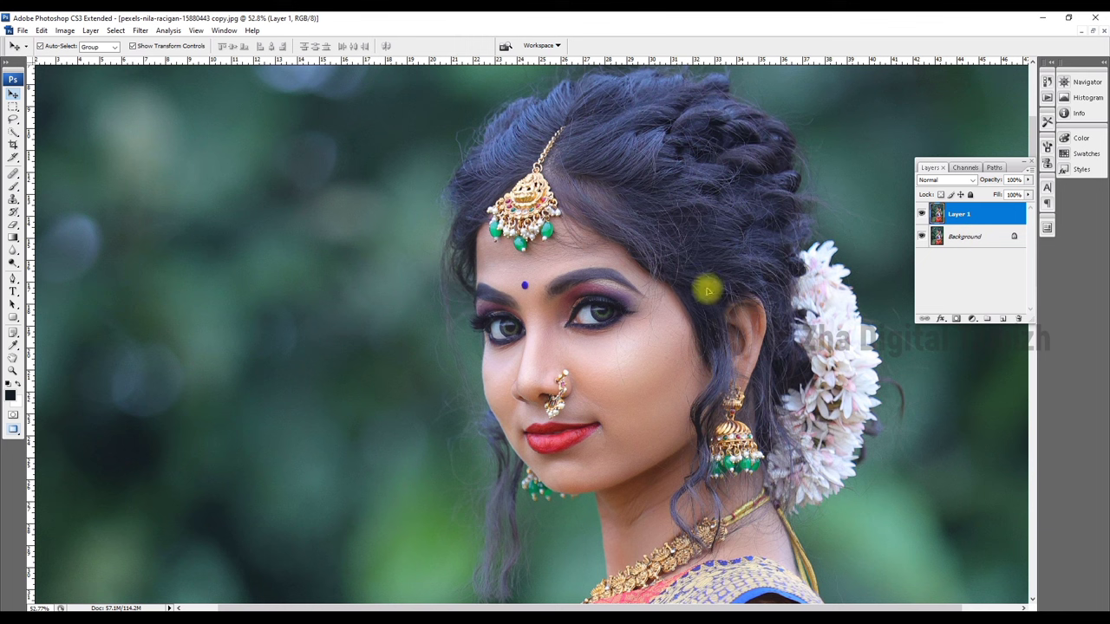
Step: Deepen the copy's blacks with Curves by sampling a black point on the dark hair, then zoom out
key(ctrl+m)
drag(756, 302, 195, 259)
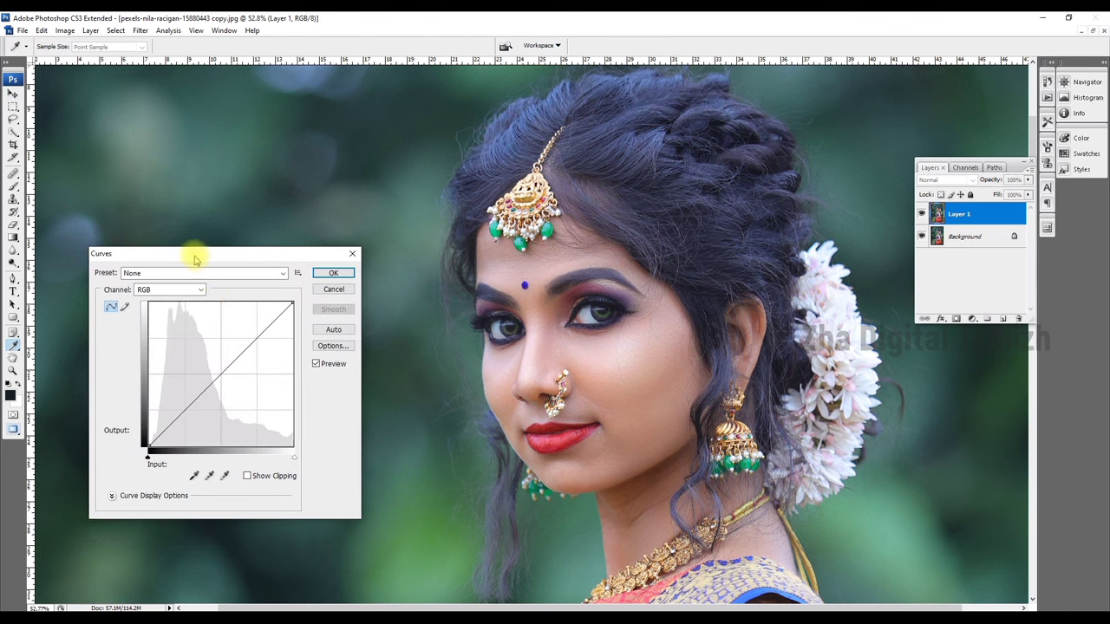
click(192, 475)
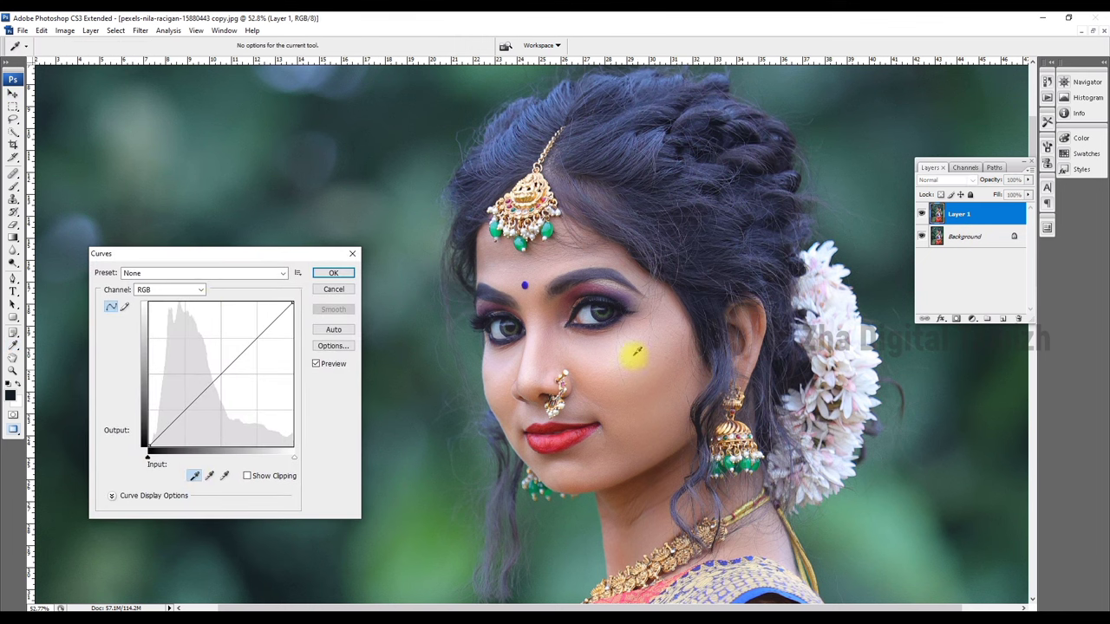
click(699, 290)
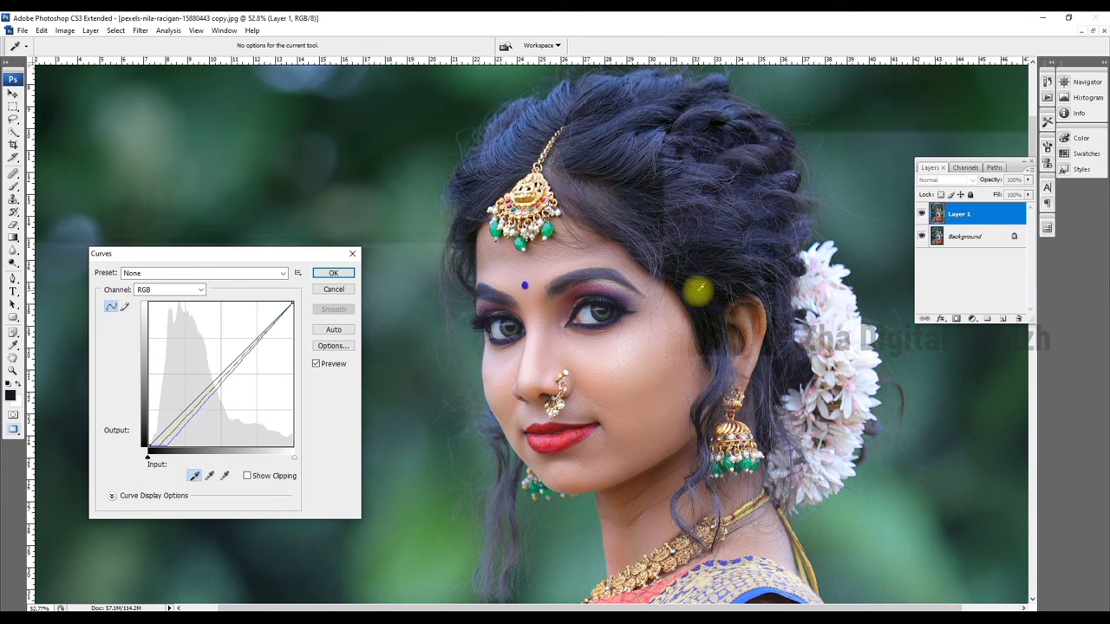
click(712, 159)
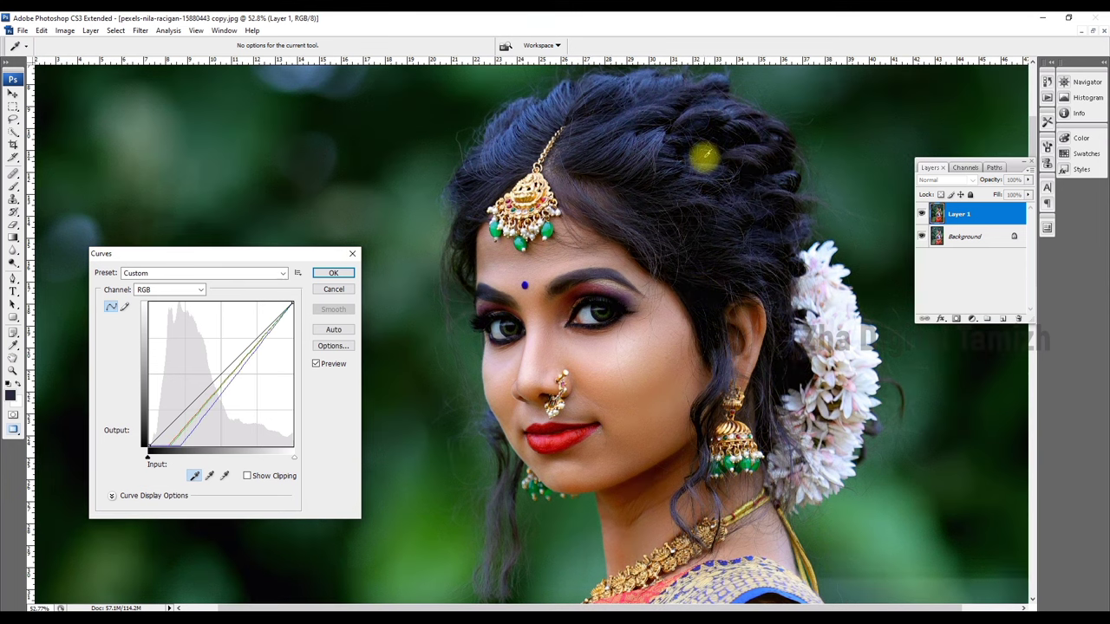
click(649, 142)
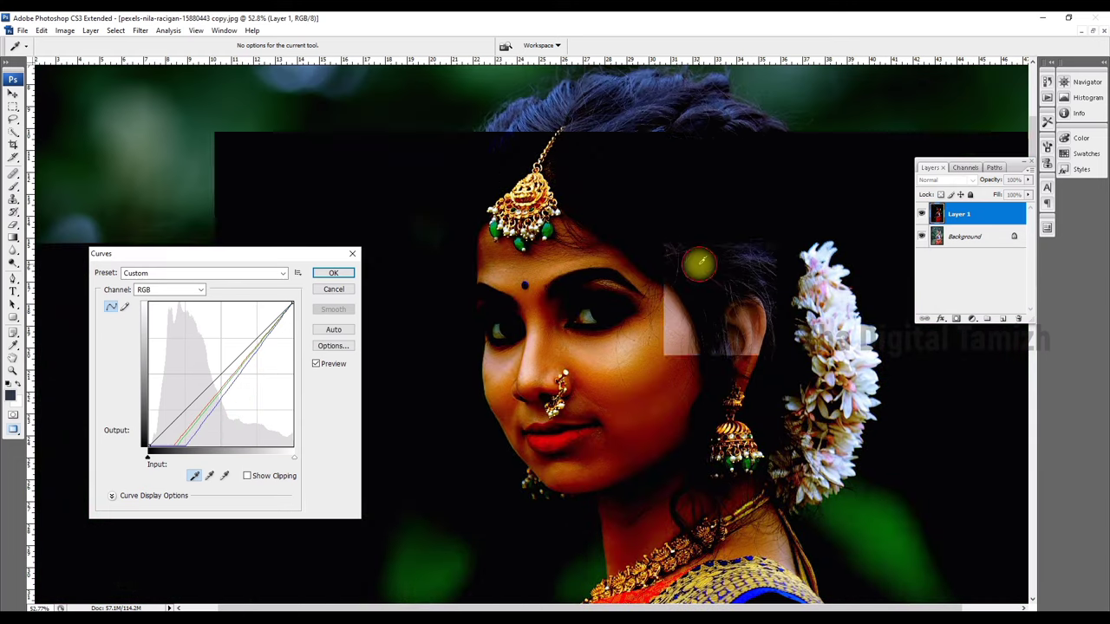
click(702, 299)
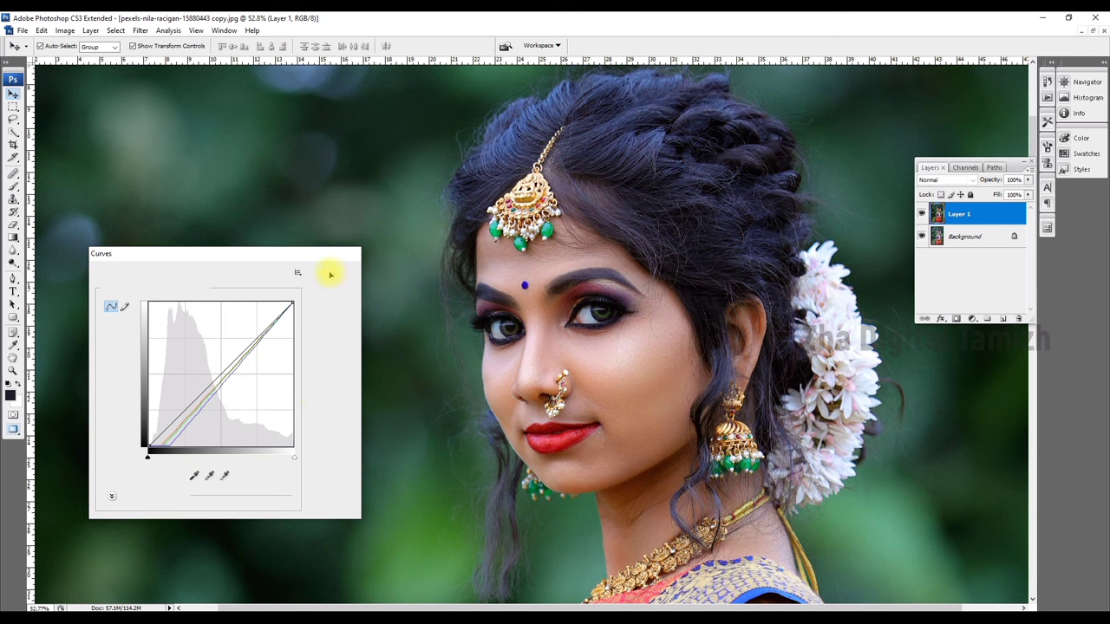
click(331, 274)
key(ctrl+minus)
key(ctrl+minus)
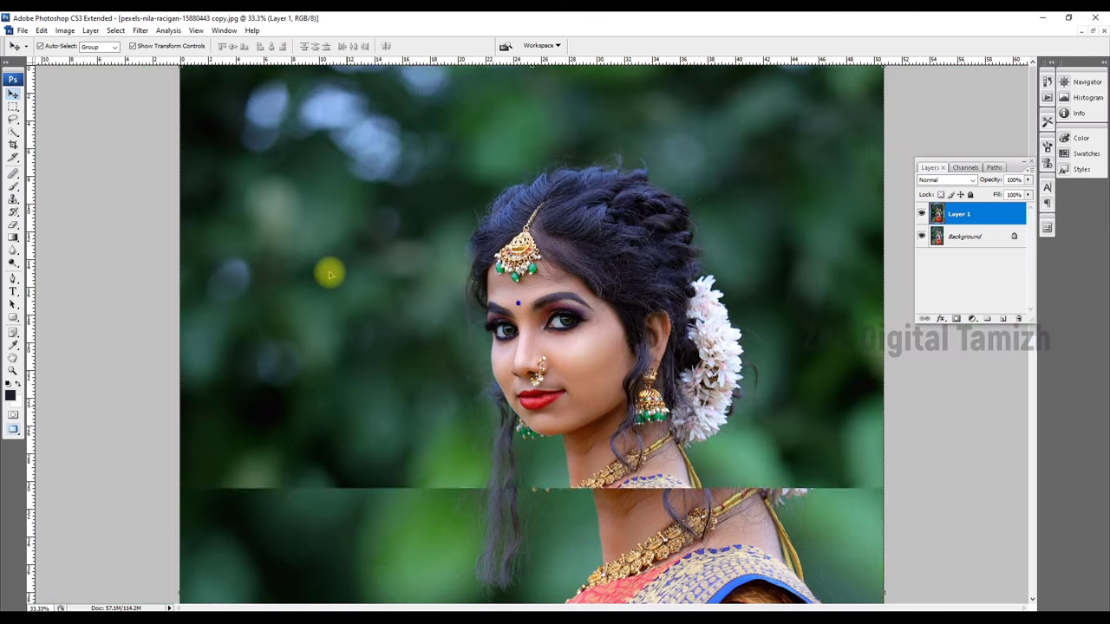
scroll(686, 443, up, 1)
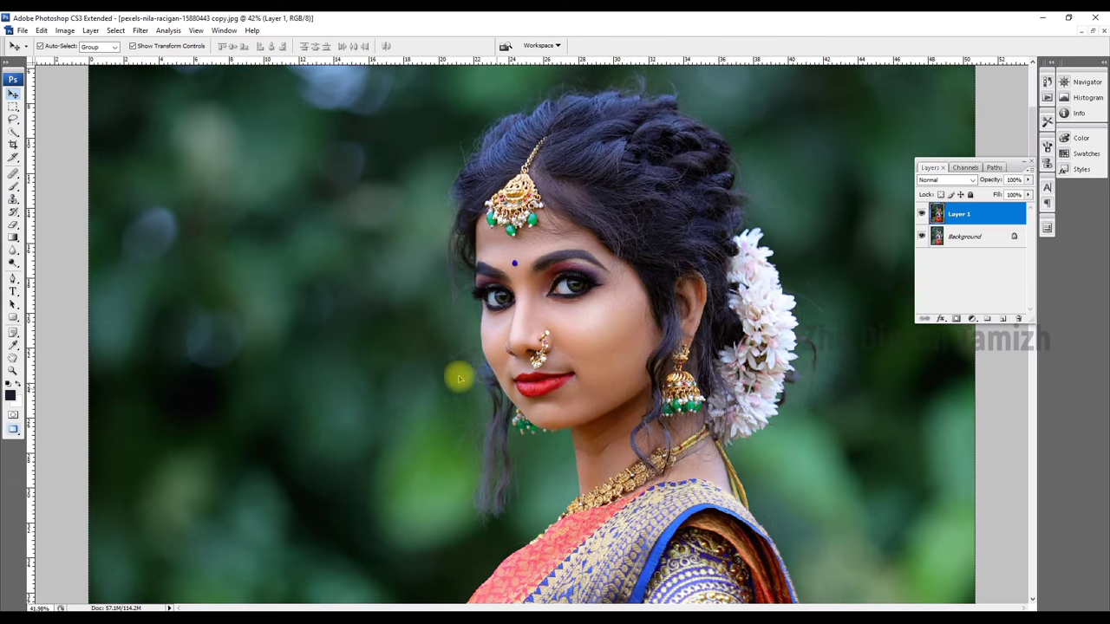
Step: In a new Curves adjustment, lower Blue midtones slightly and set the RGB black point to Input 8, Output 1
key(ctrl+m)
drag(241, 252, 282, 191)
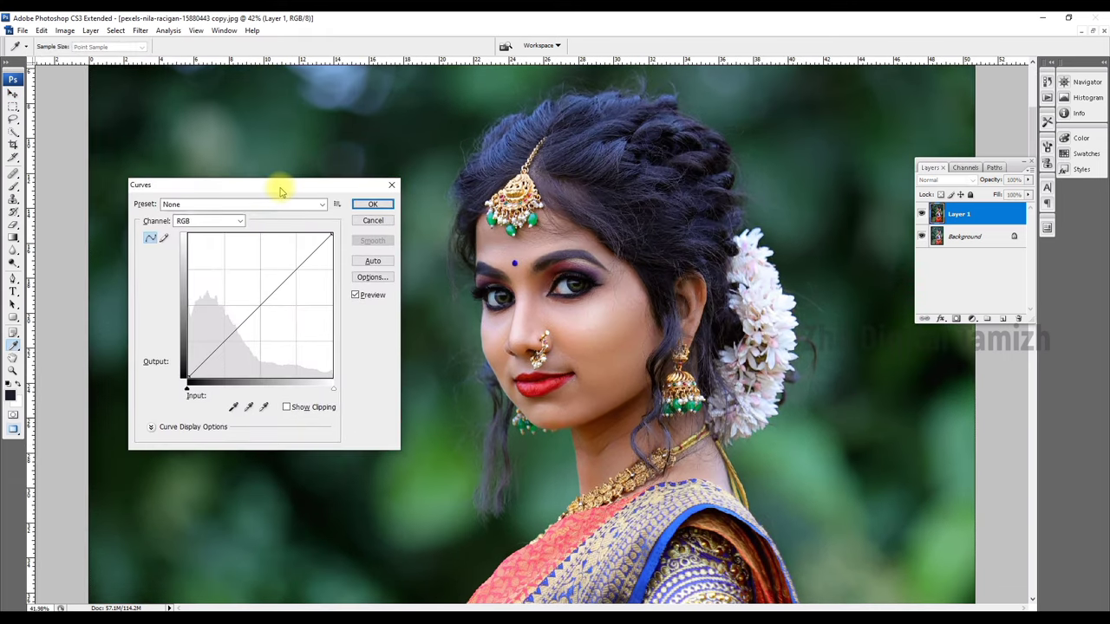
click(201, 224)
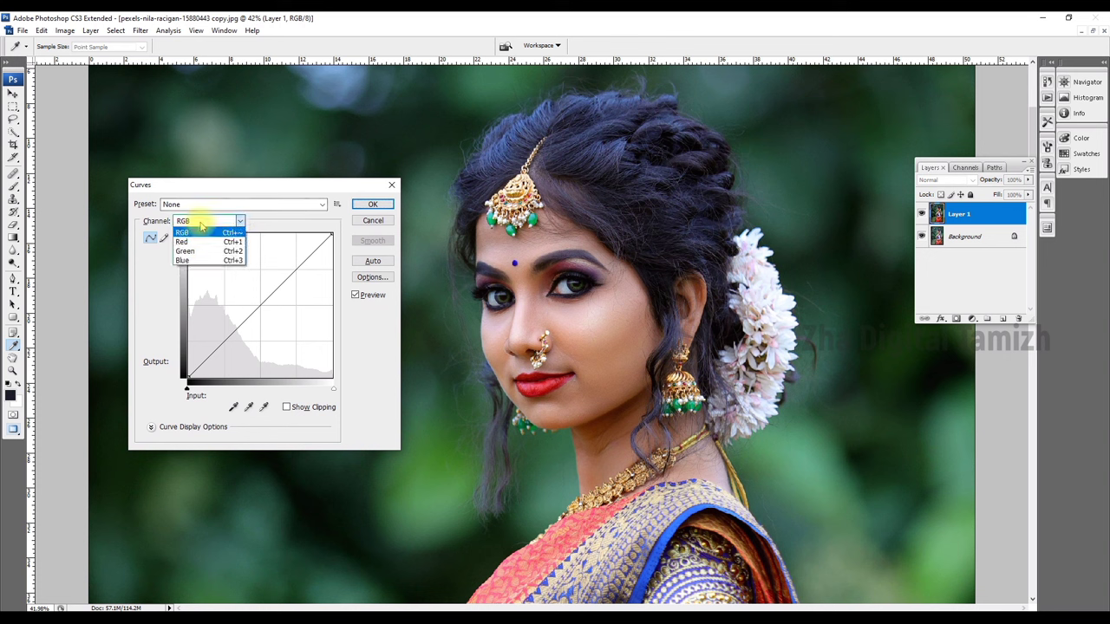
click(210, 263)
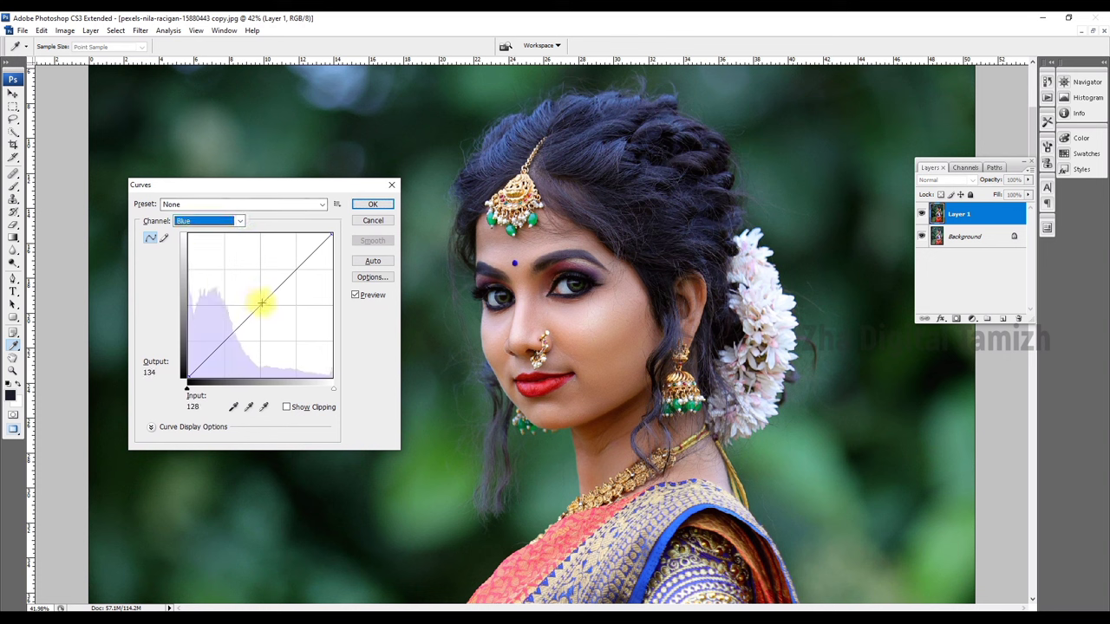
drag(255, 313, 256, 321)
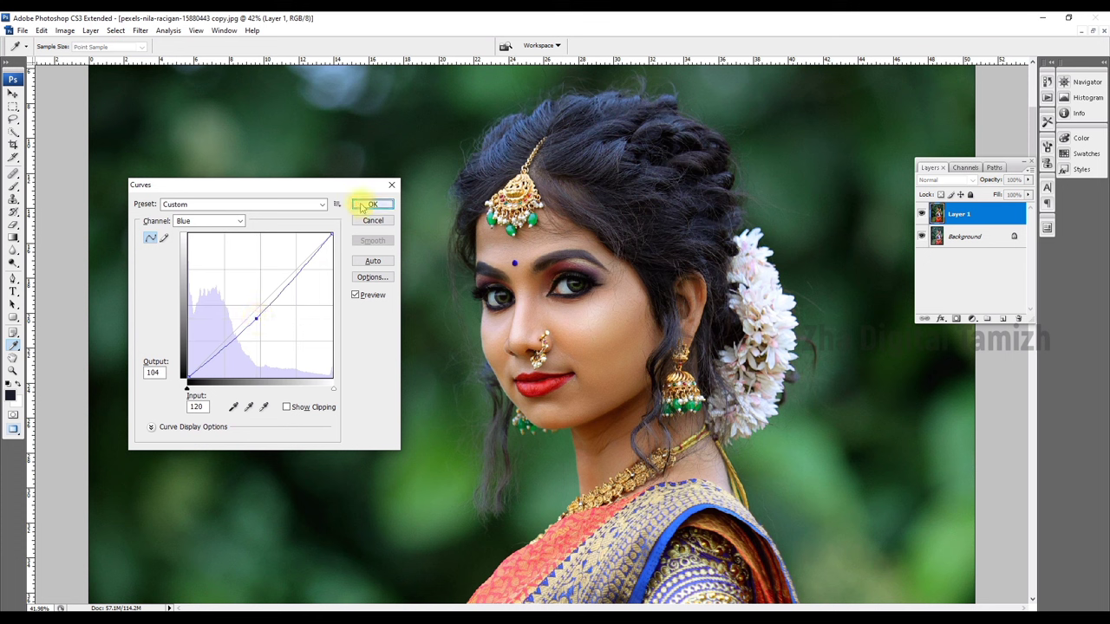
click(183, 222)
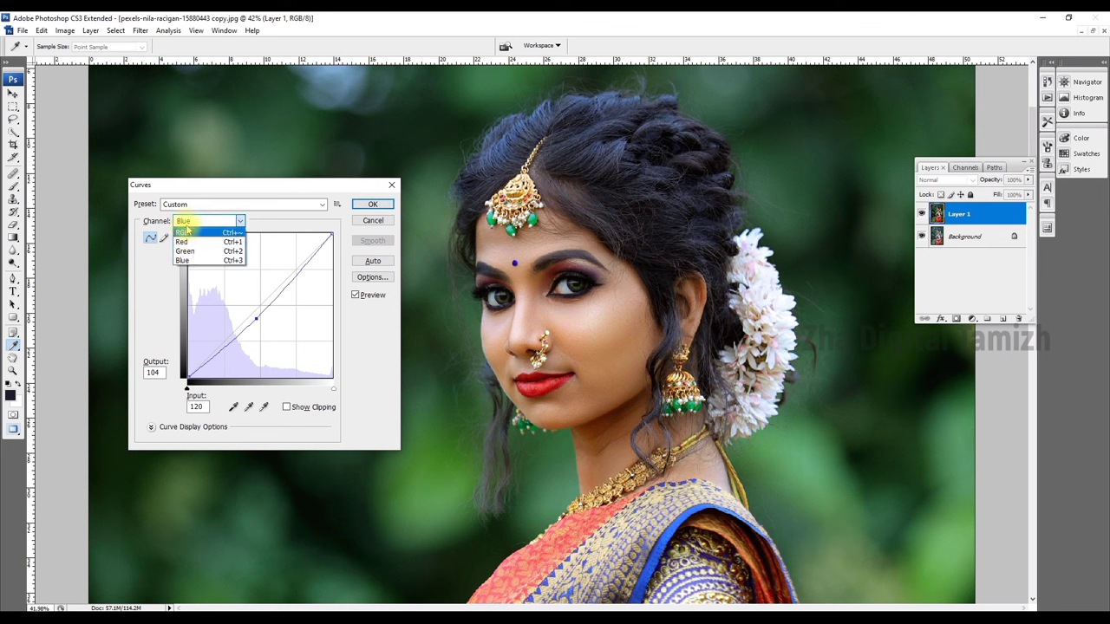
click(184, 223)
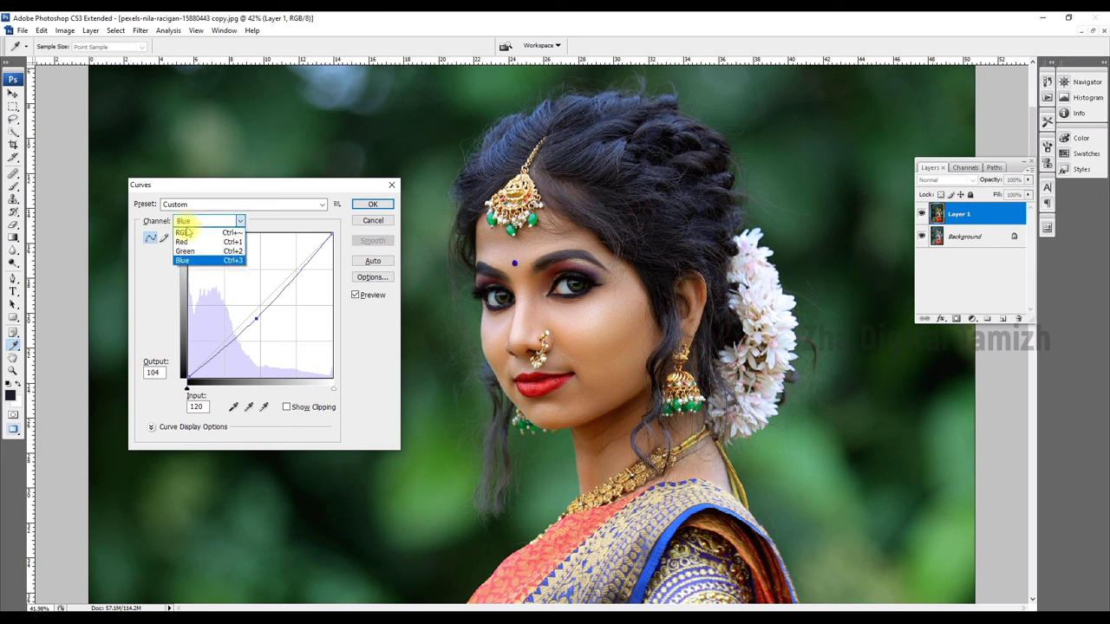
click(183, 233)
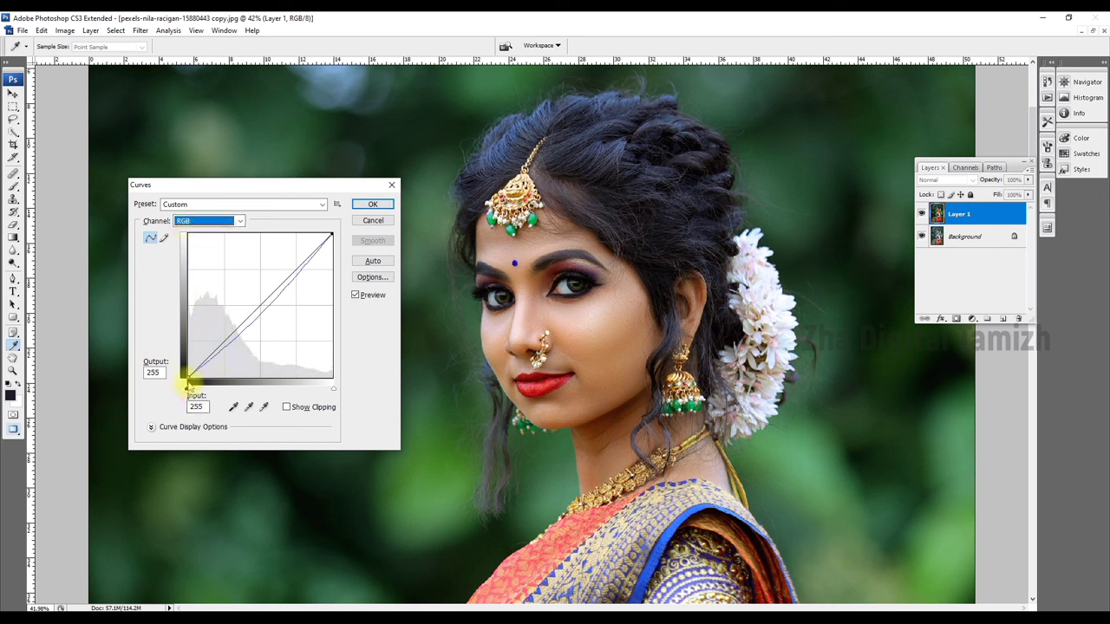
drag(188, 379, 193, 375)
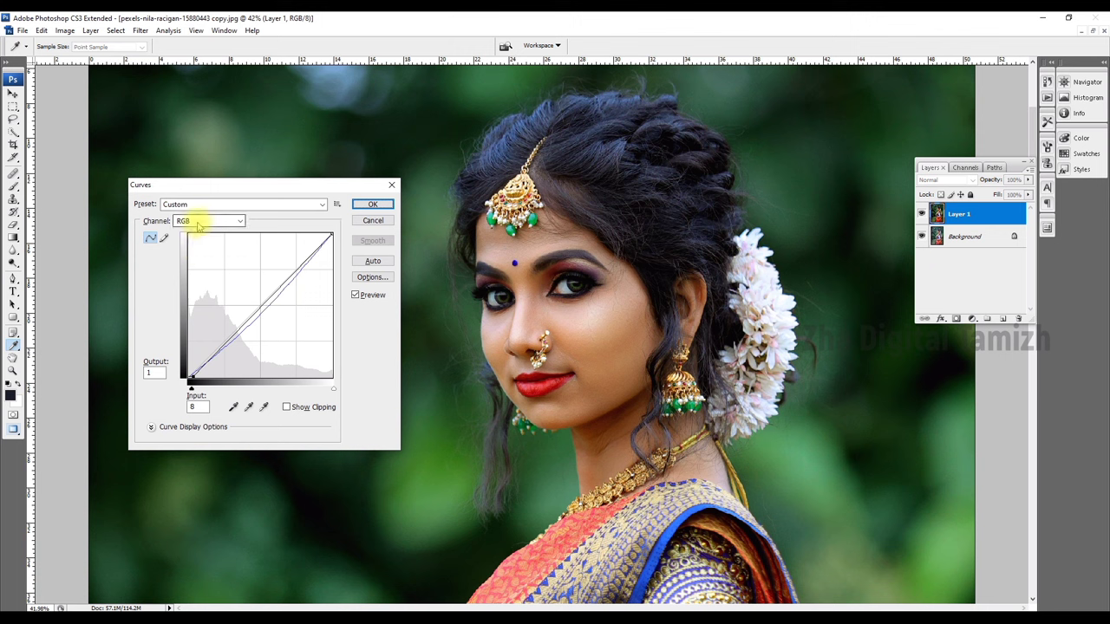
Step: Apply the shadow curve, then lift the Blue channel midtones to Input 111, Output 122
key(Return)
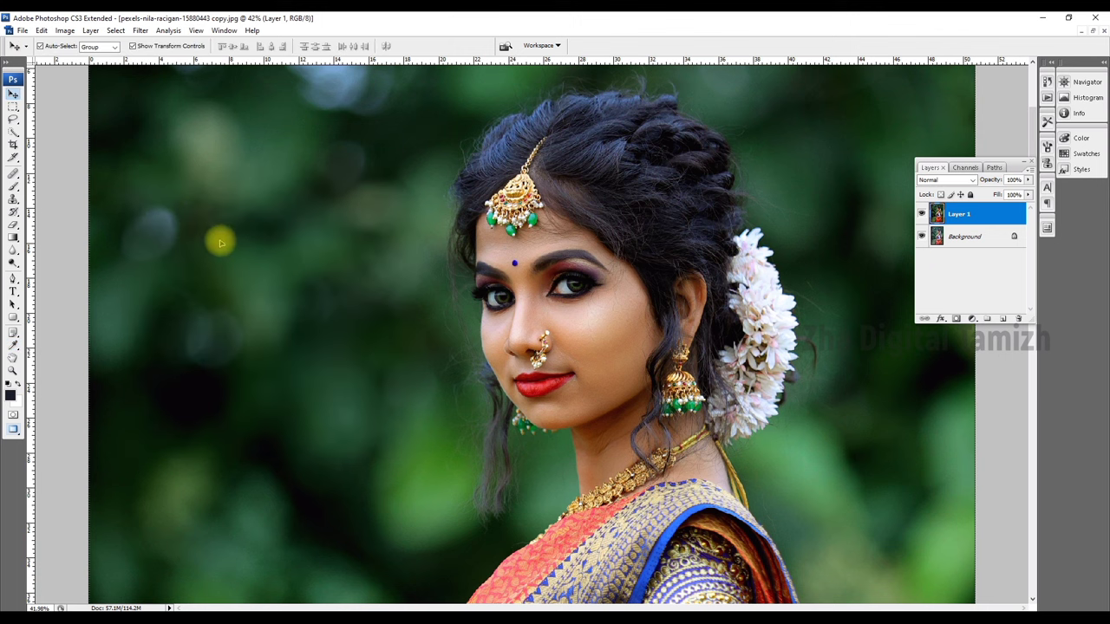
key(ctrl+m)
click(208, 222)
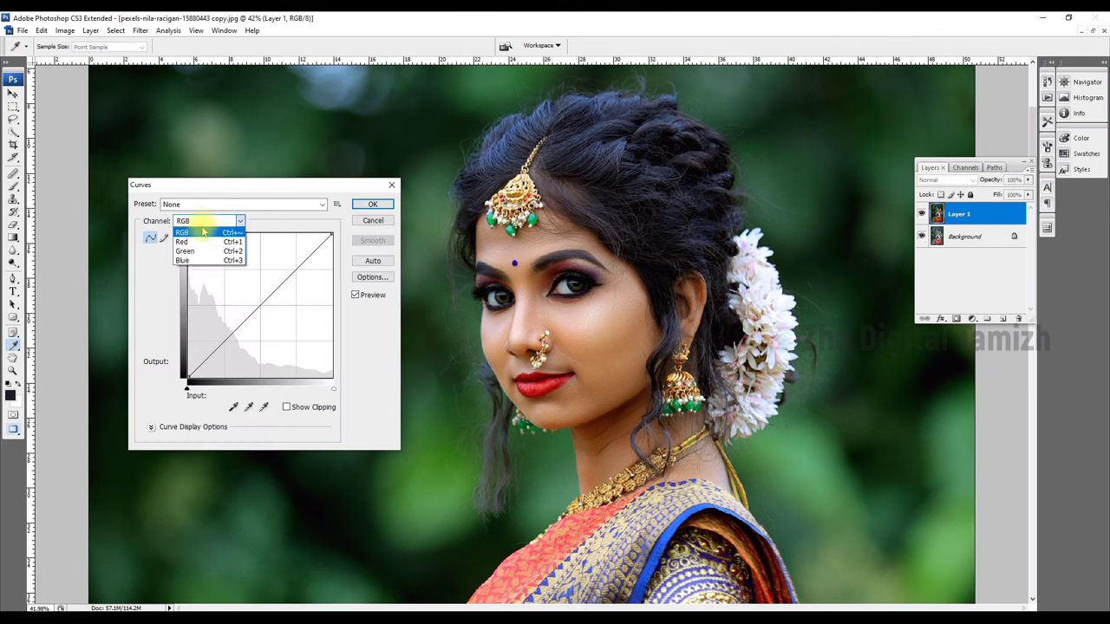
click(208, 262)
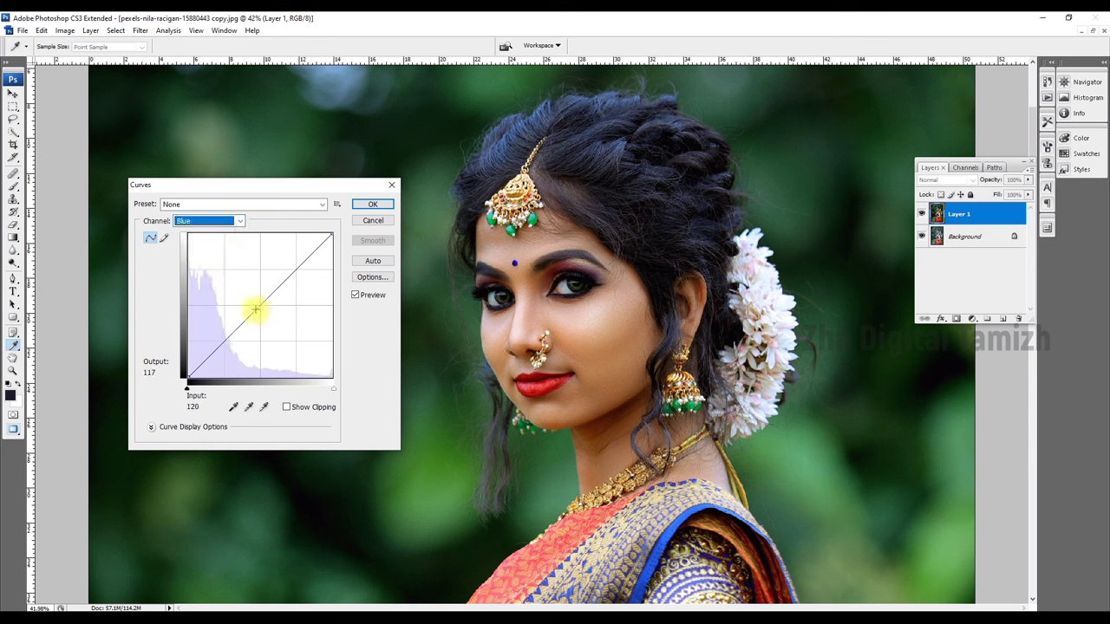
drag(256, 310, 252, 308)
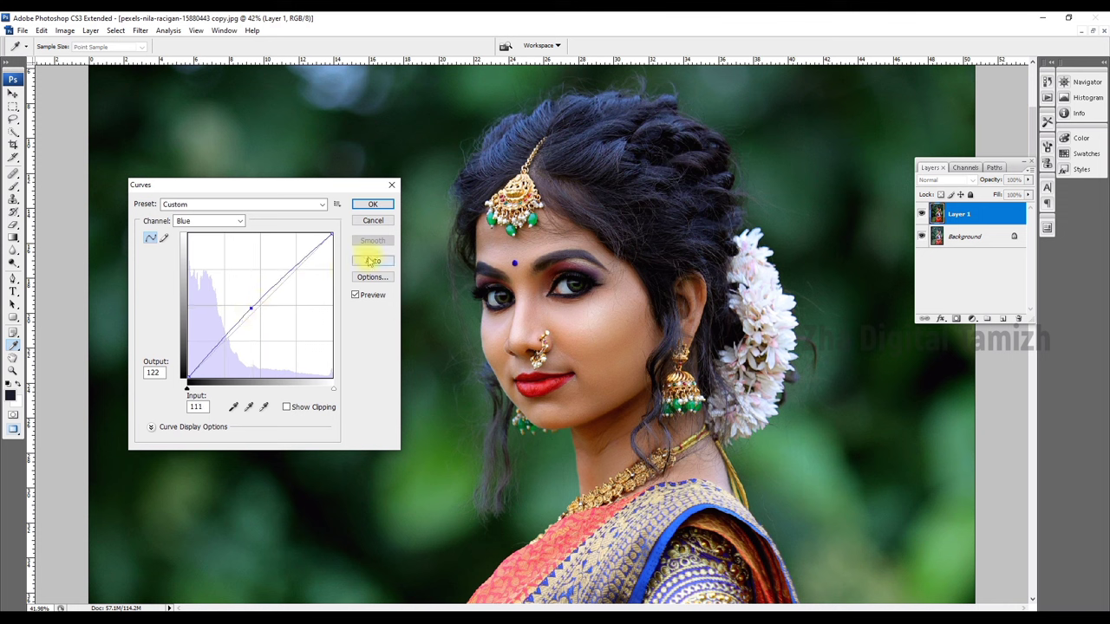
key(Return)
Step: Toggle Layer 1's visibility to compare with the original, then fit the portrait in the window
key(v)
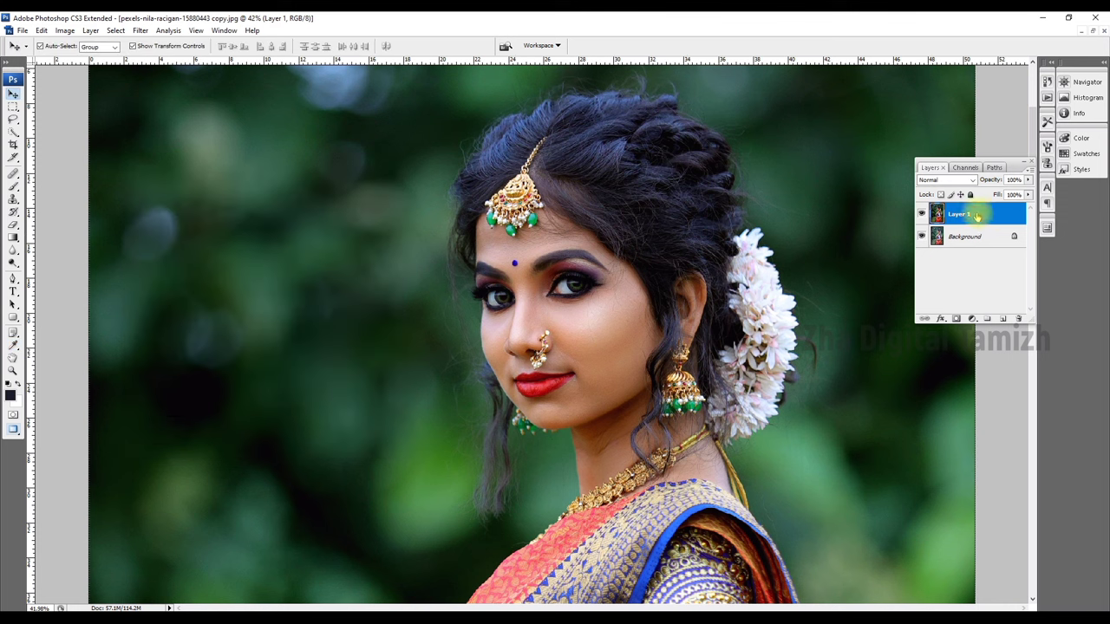
click(921, 214)
click(921, 213)
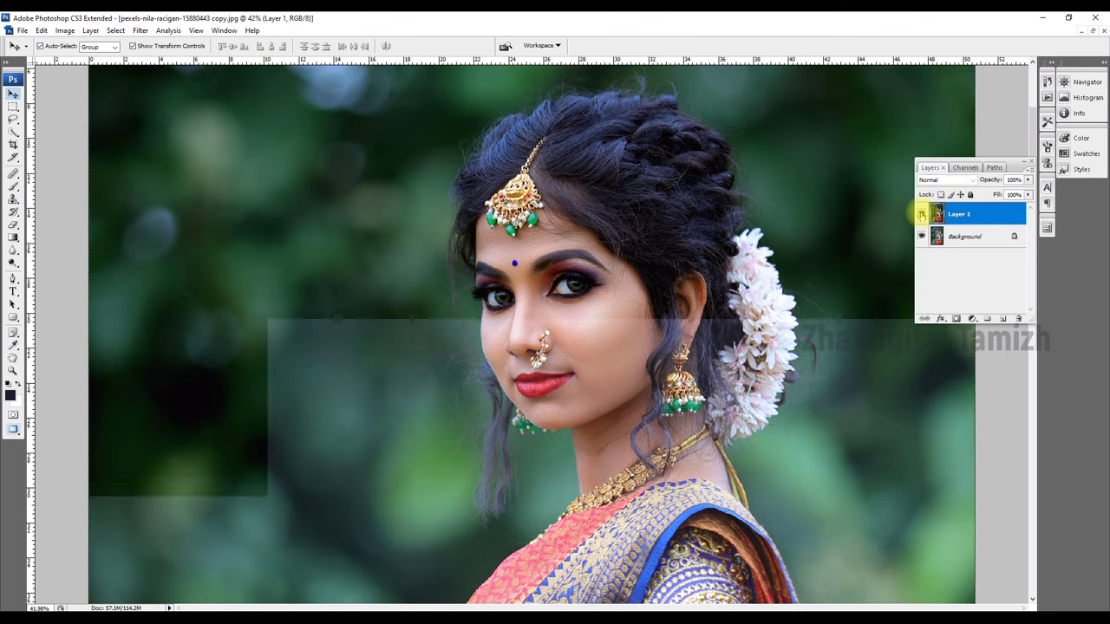
click(921, 213)
click(921, 213)
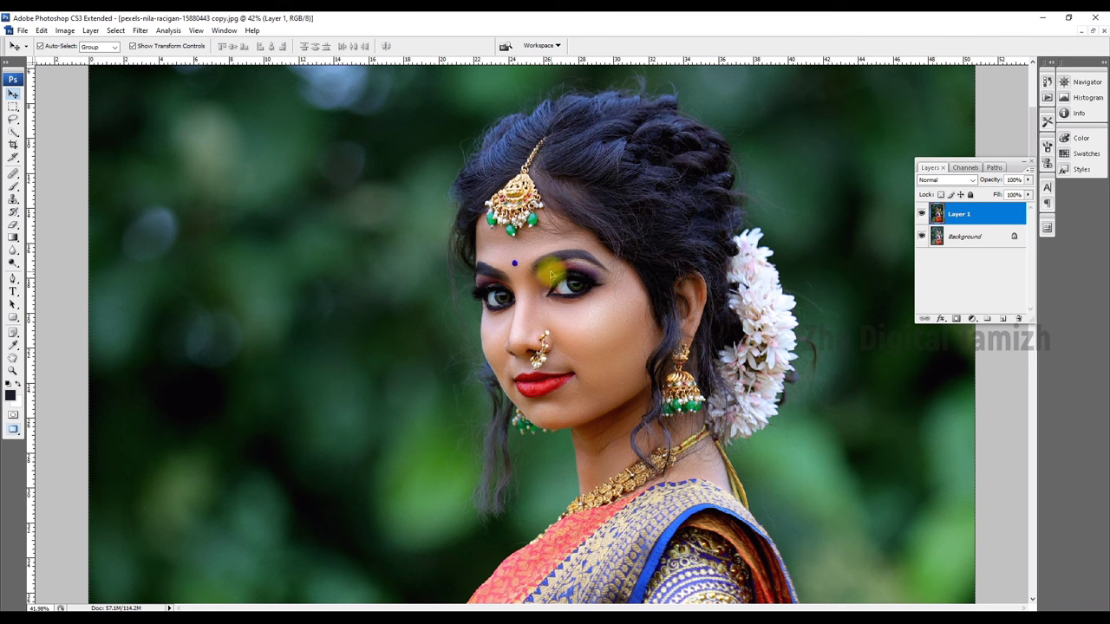
key(ctrl+0)
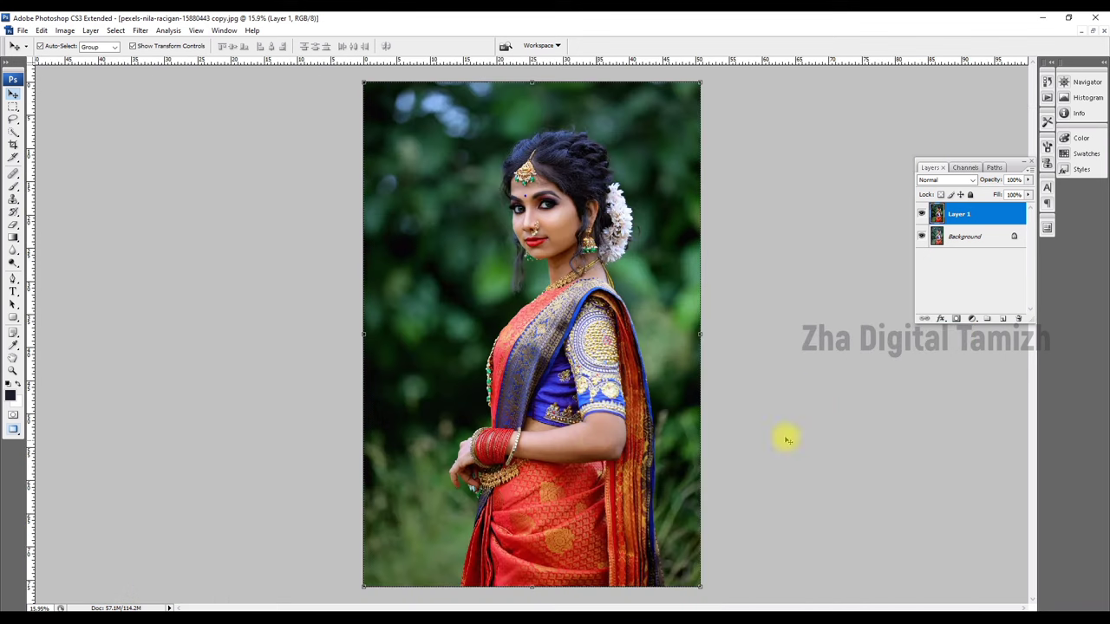
click(922, 215)
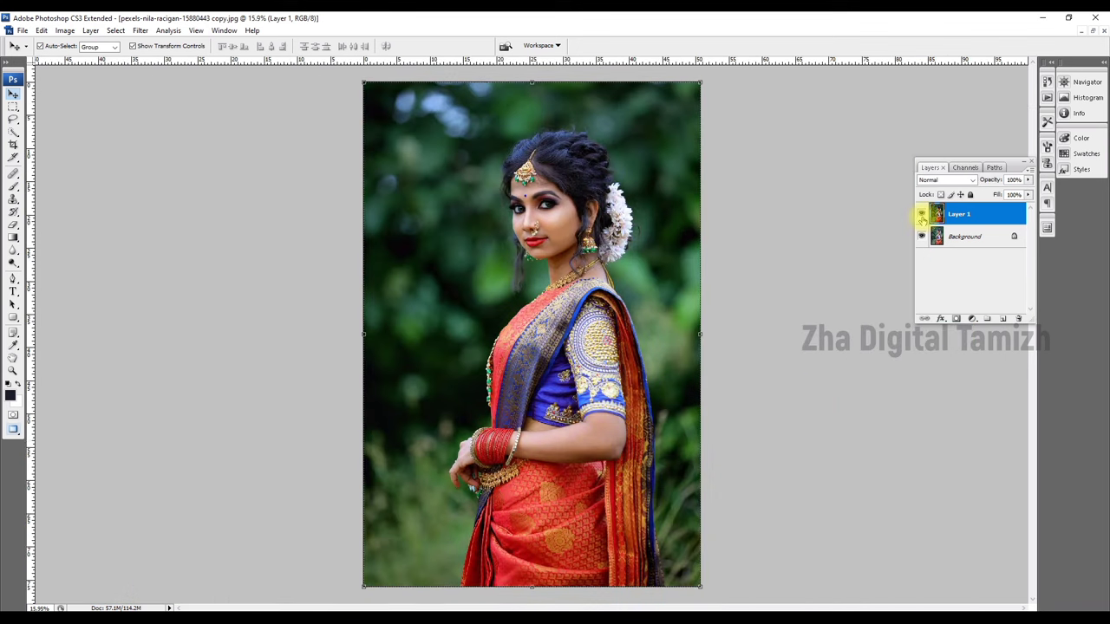
click(921, 214)
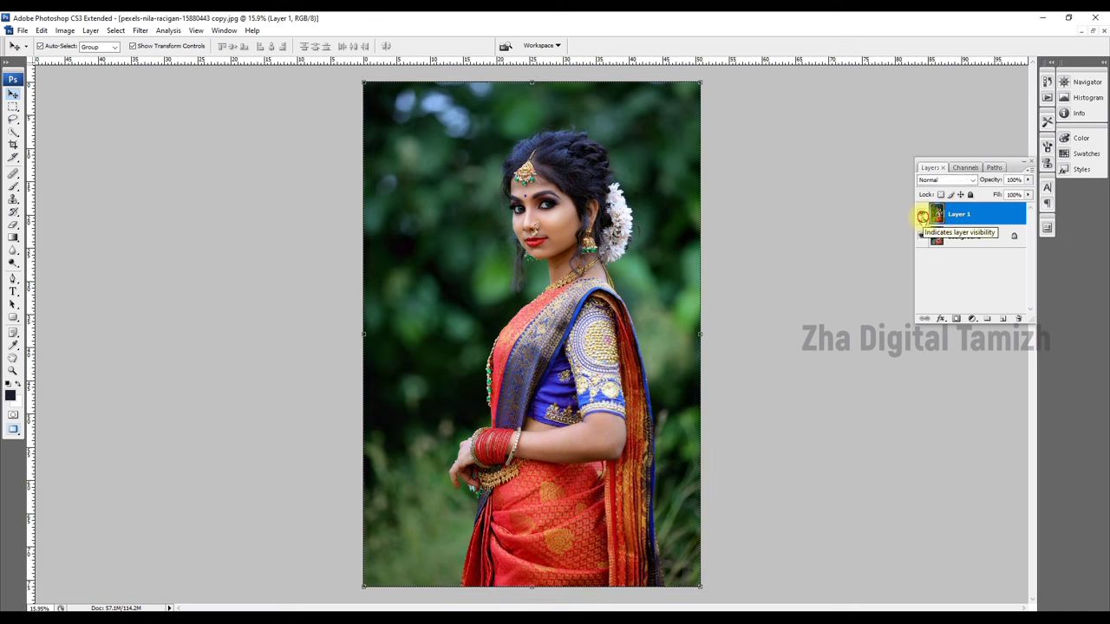
click(922, 216)
click(922, 216)
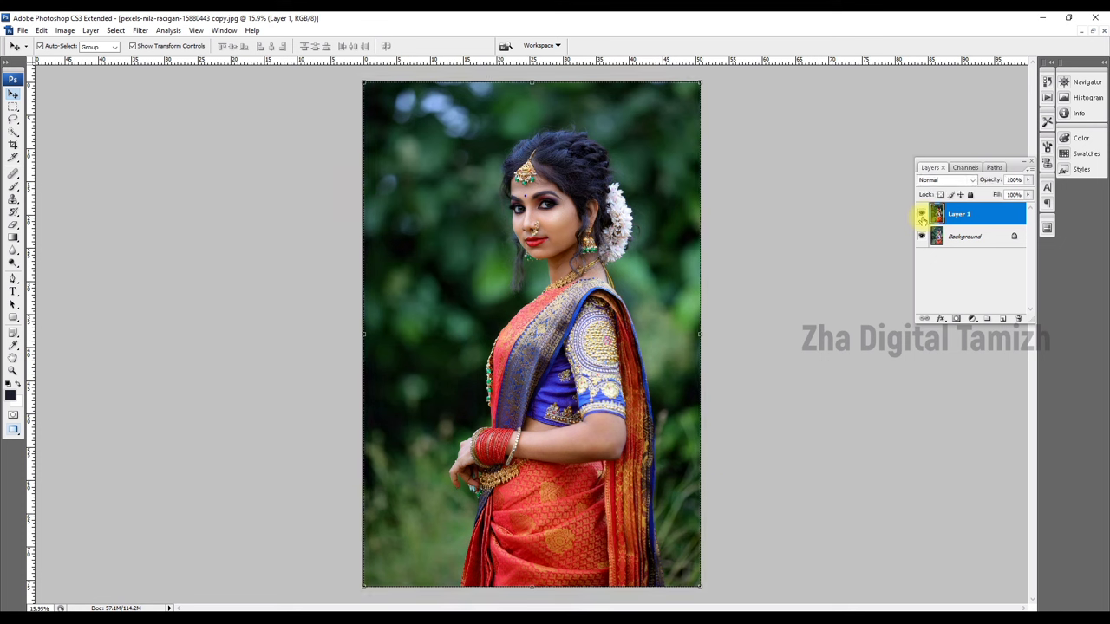
click(922, 217)
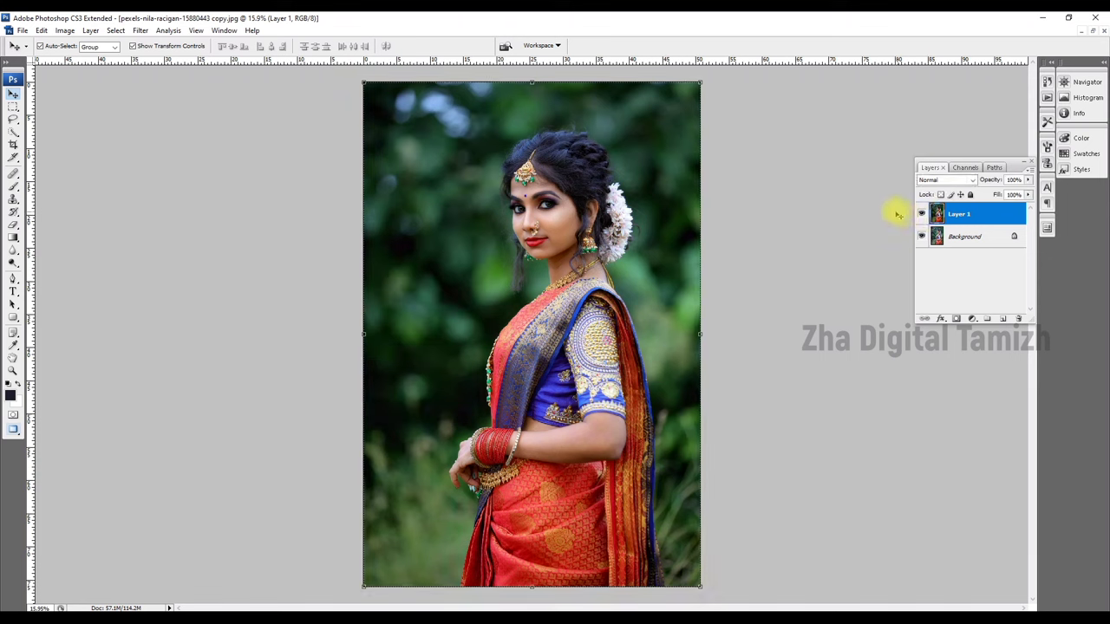
click(899, 216)
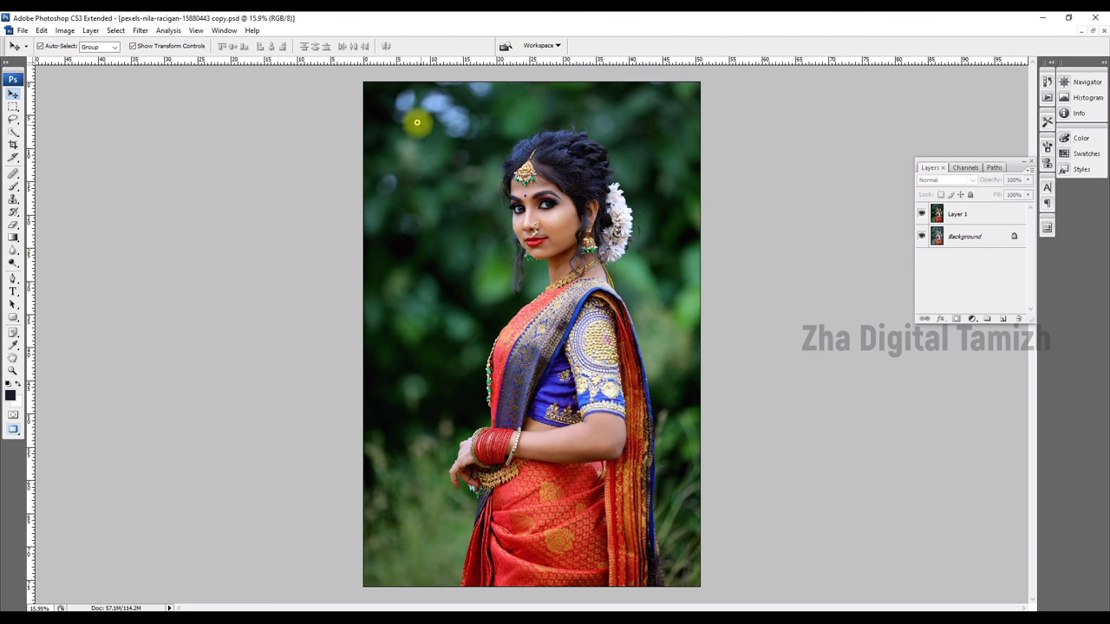
Step: Zoom in on the bride's face and apply a Curves lift on Layer 1 from Input 63 to Output 73
drag(416, 123, 709, 347)
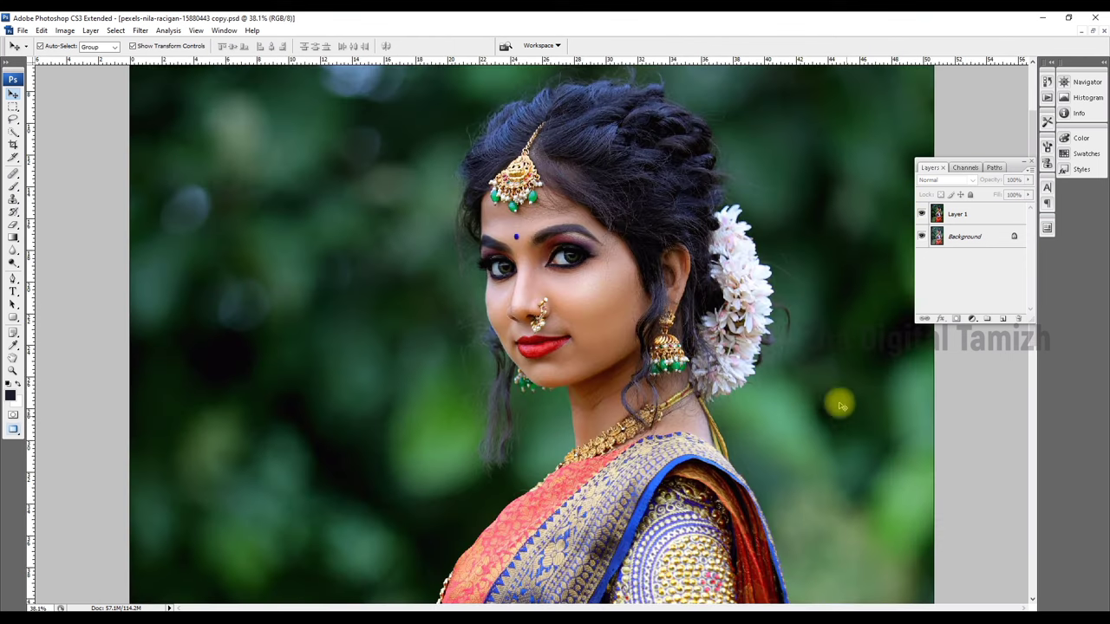
click(964, 217)
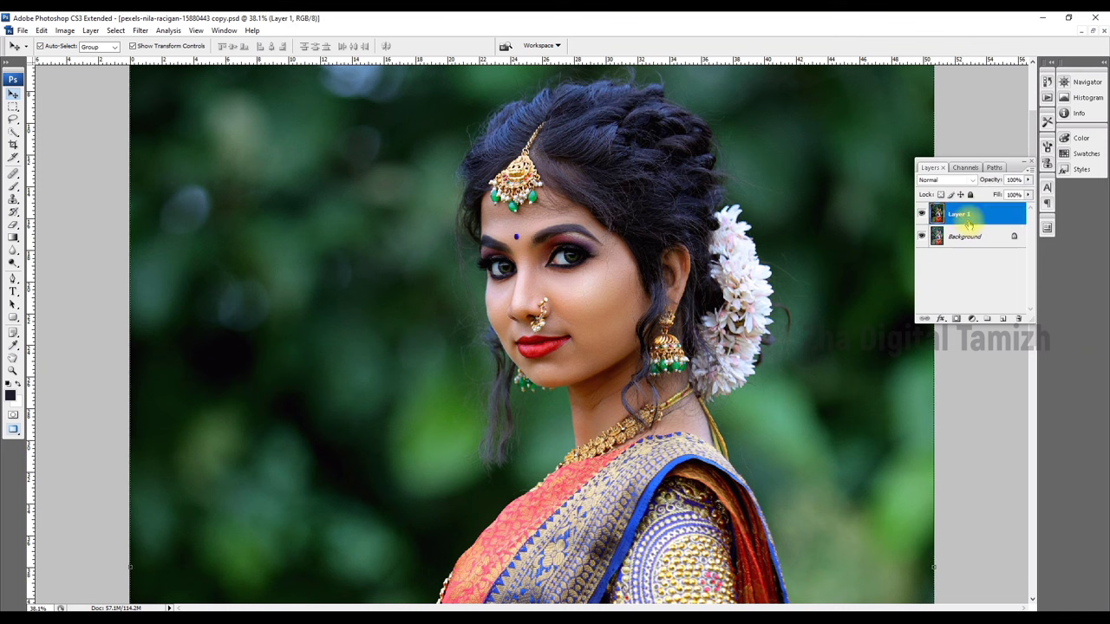
key(ctrl+m)
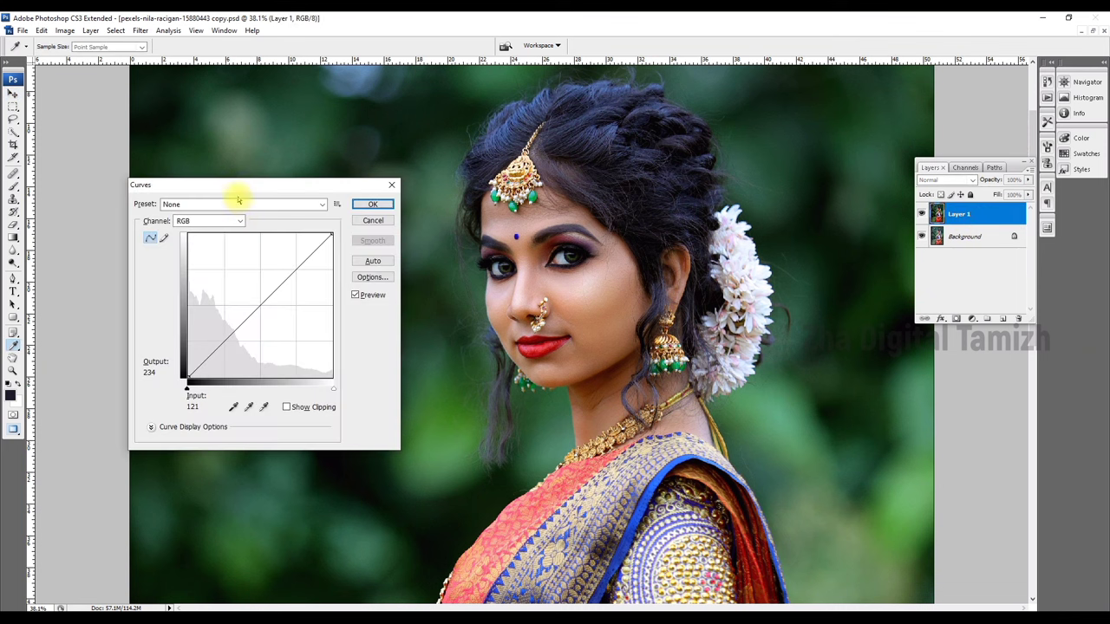
drag(235, 188, 246, 199)
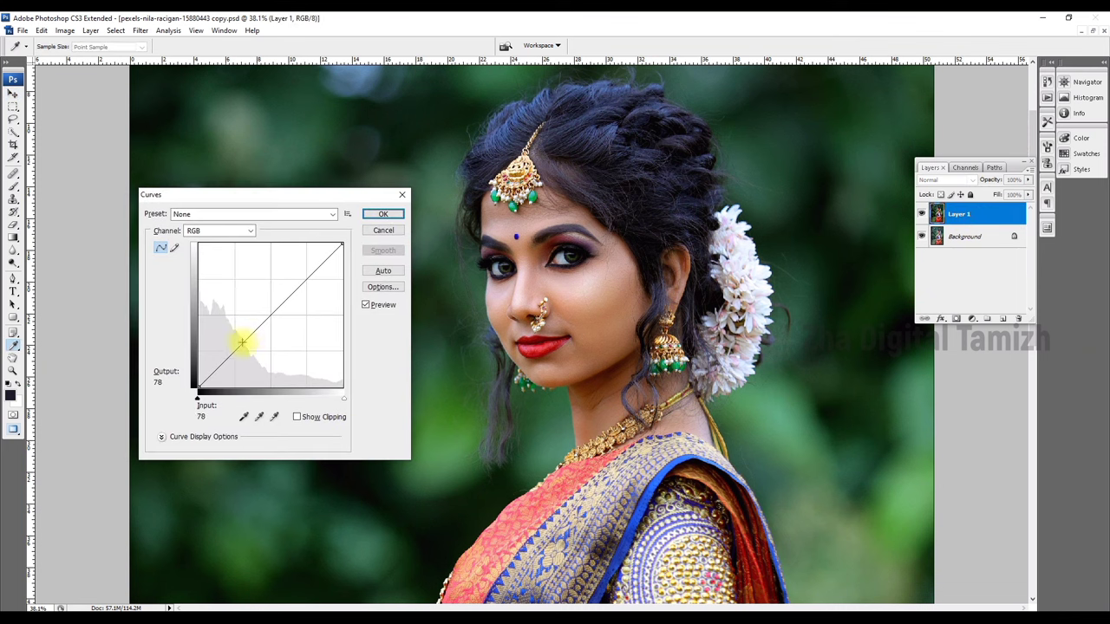
drag(235, 346, 233, 345)
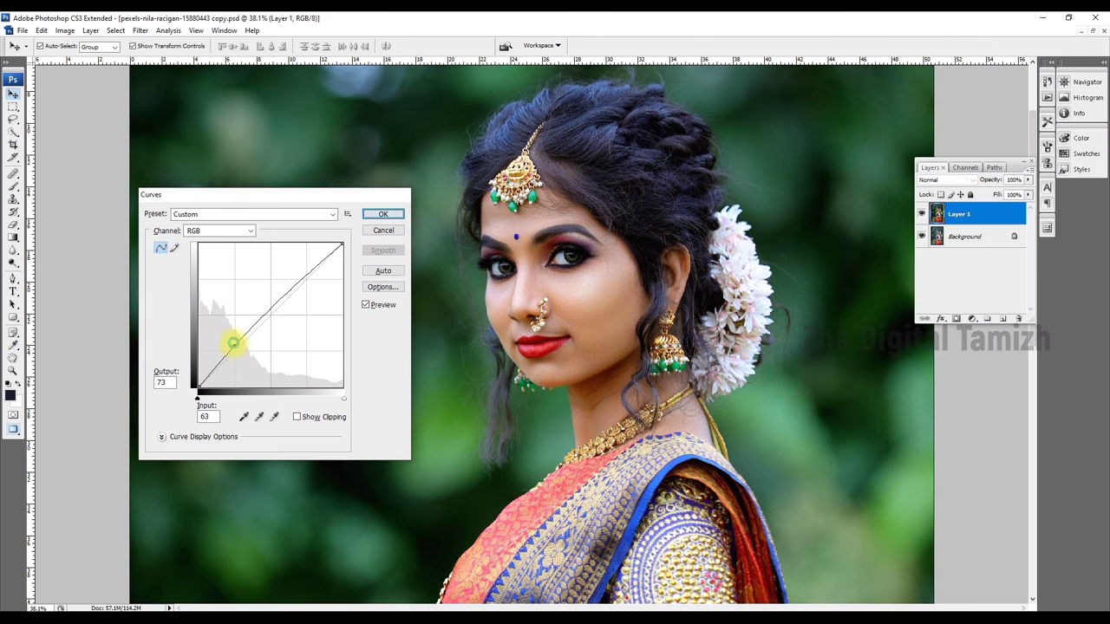
key(Return)
Step: Fit the image in the window and toggle Layer 1 to compare against the original
key(ctrl+0)
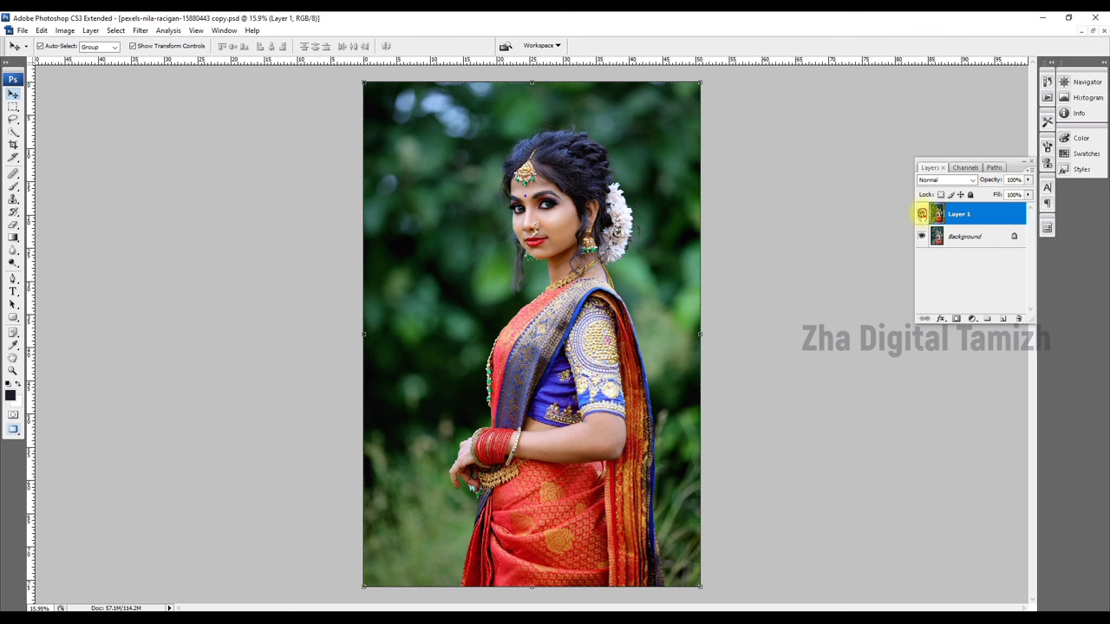
click(922, 213)
click(922, 213)
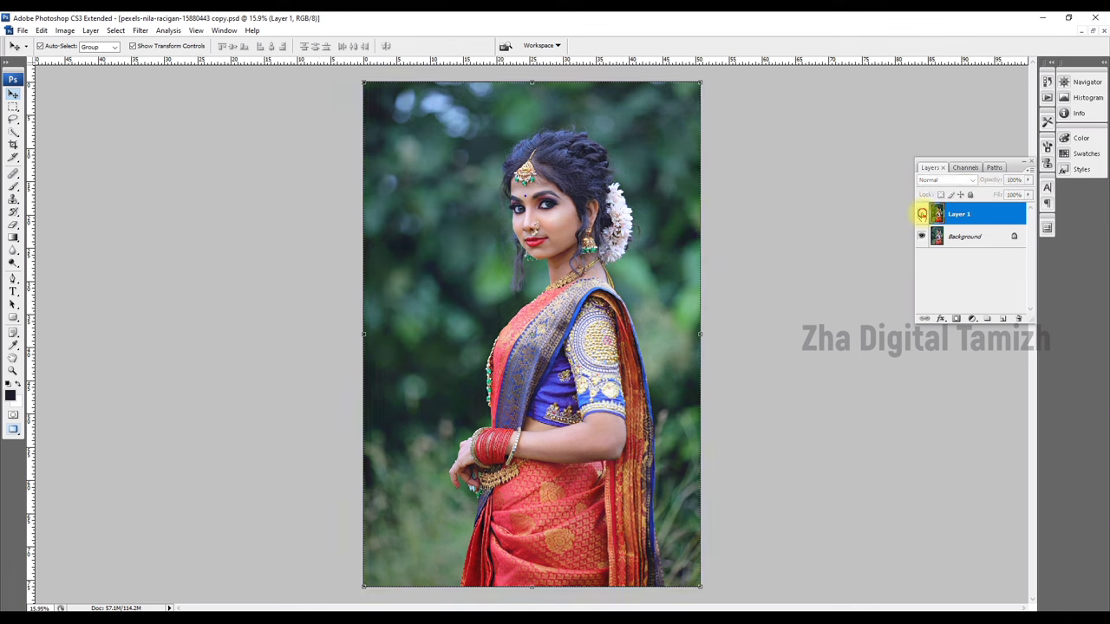
click(922, 213)
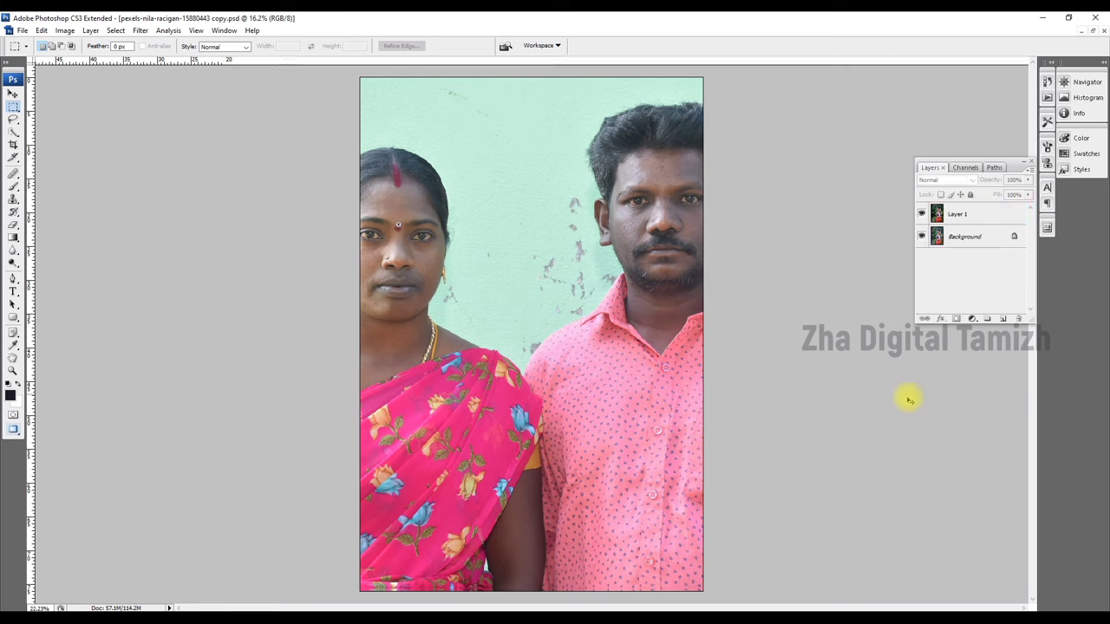
Step: Cycle through the open documents and float them all in separate windows
key(ctrl+Tab)
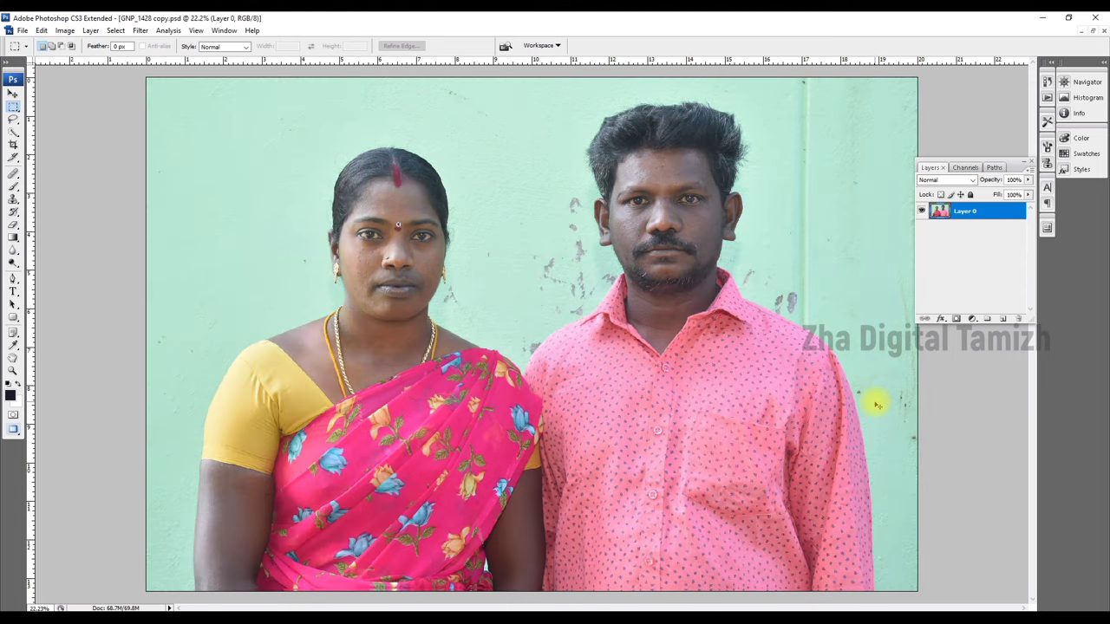
key(ctrl+Tab)
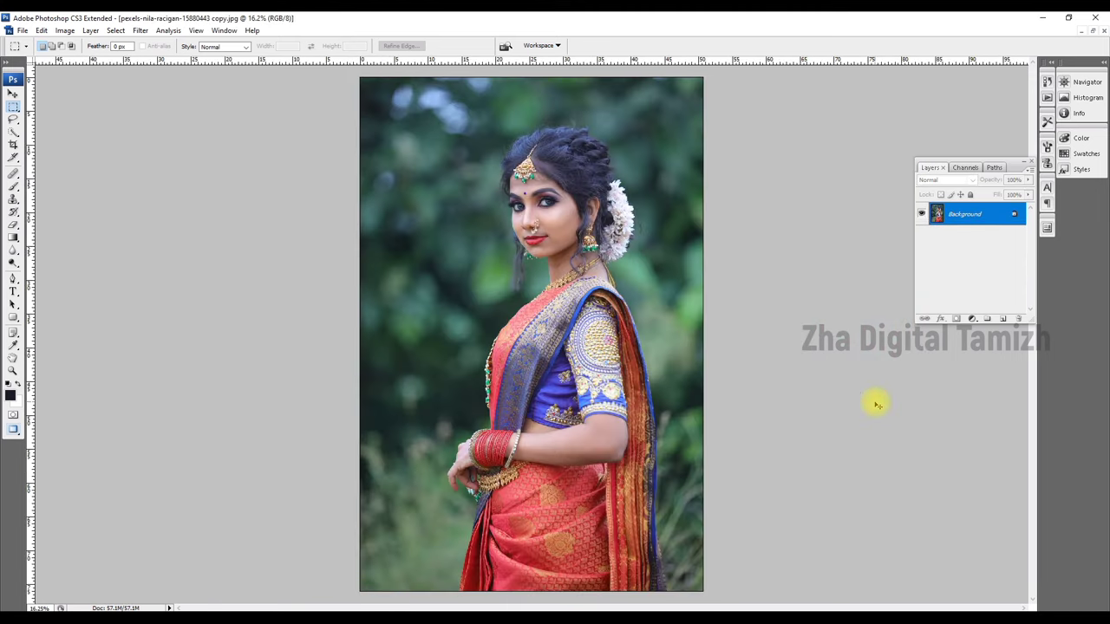
key(ctrl+Tab)
key(ctrl+Tab)
click(1091, 31)
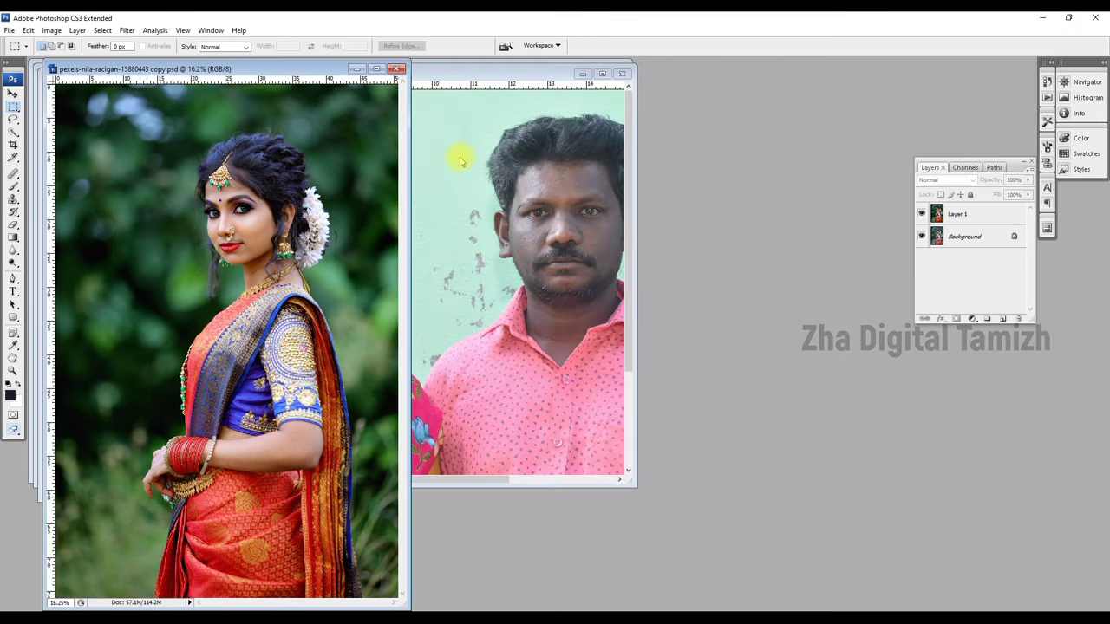
key(Tab)
Step: Arrange the original and corrected couple portrait windows side by side
drag(230, 57, 431, 43)
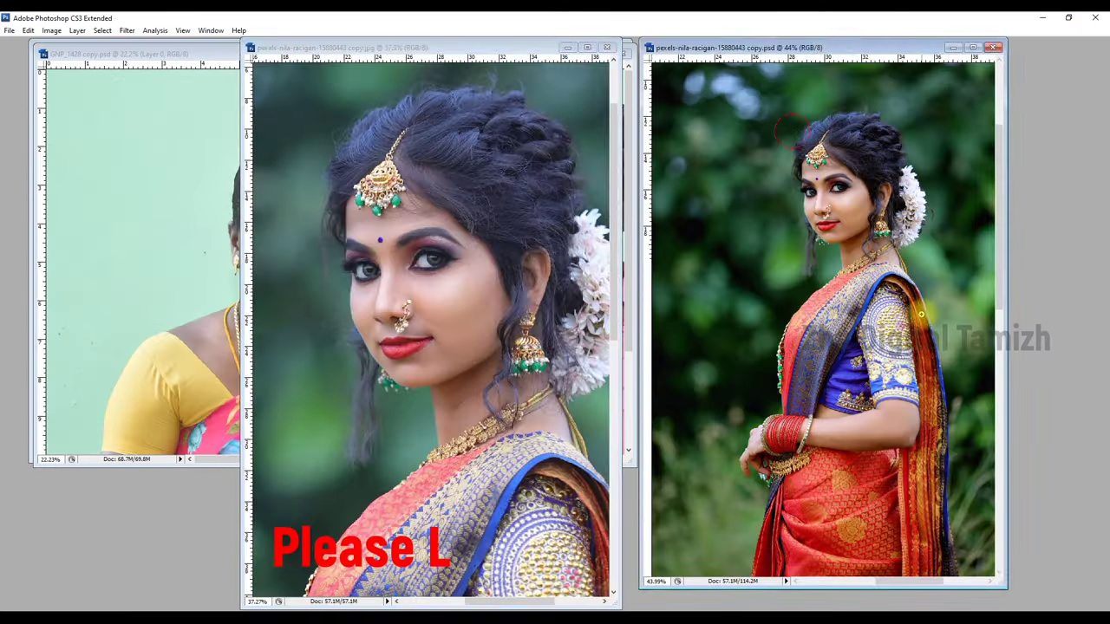
click(148, 286)
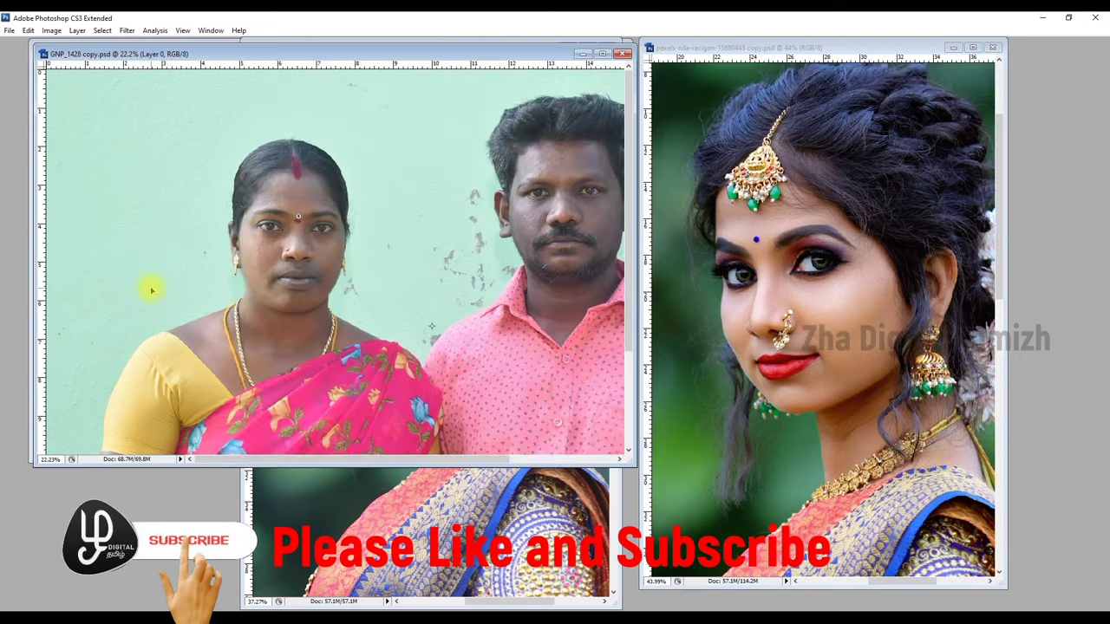
mouse_move(285, 55)
mouse_down()
mouse_move(824, 80)
mouse_move(915, 115)
mouse_up()
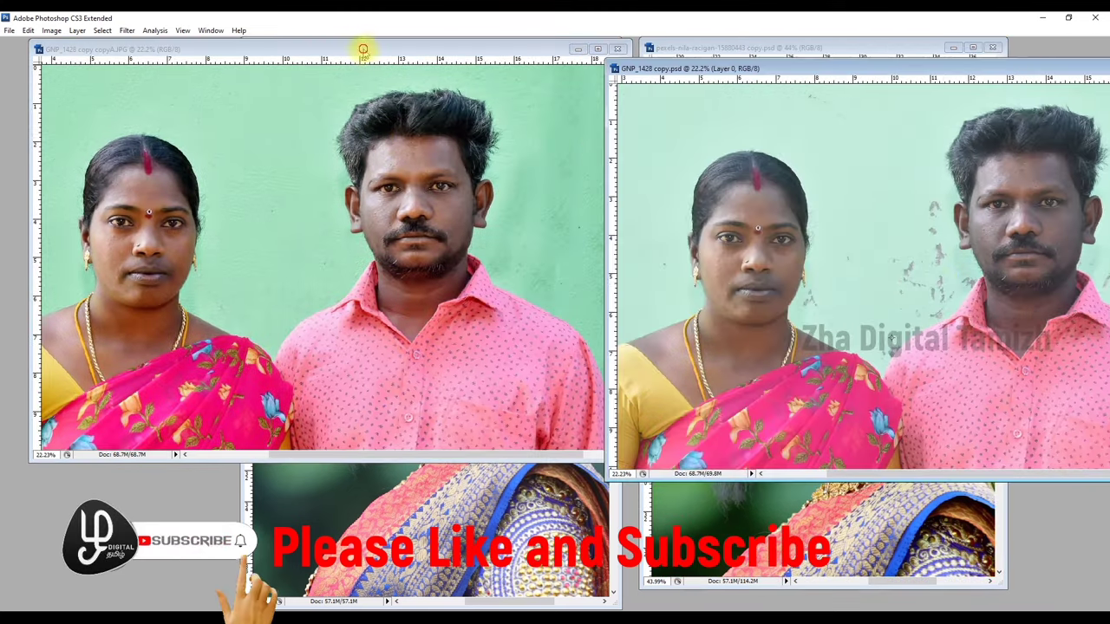
drag(364, 45, 364, 116)
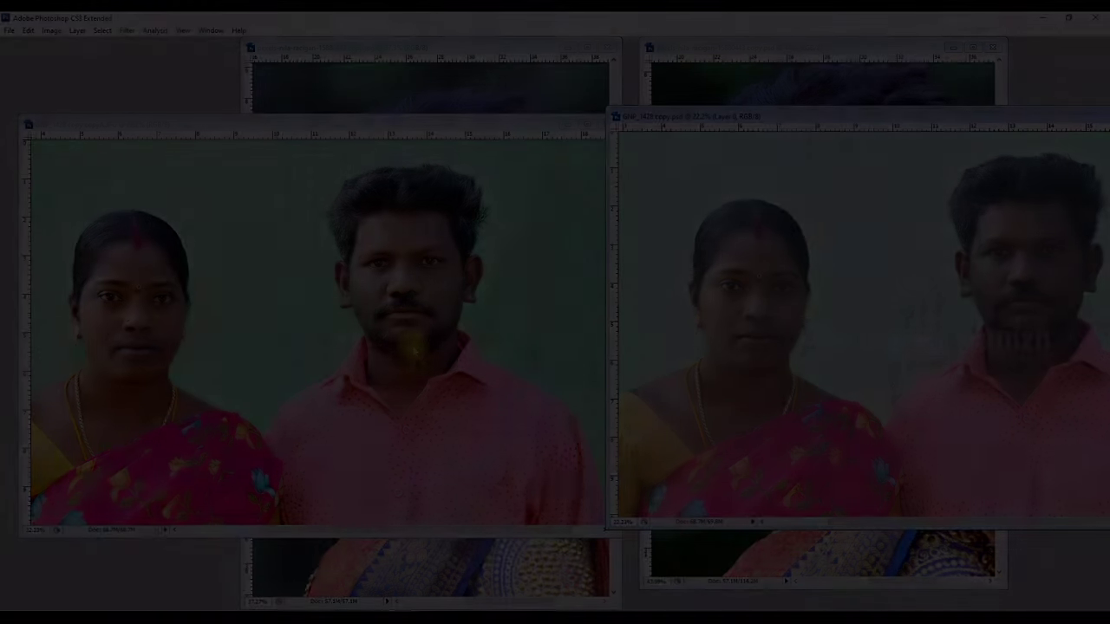